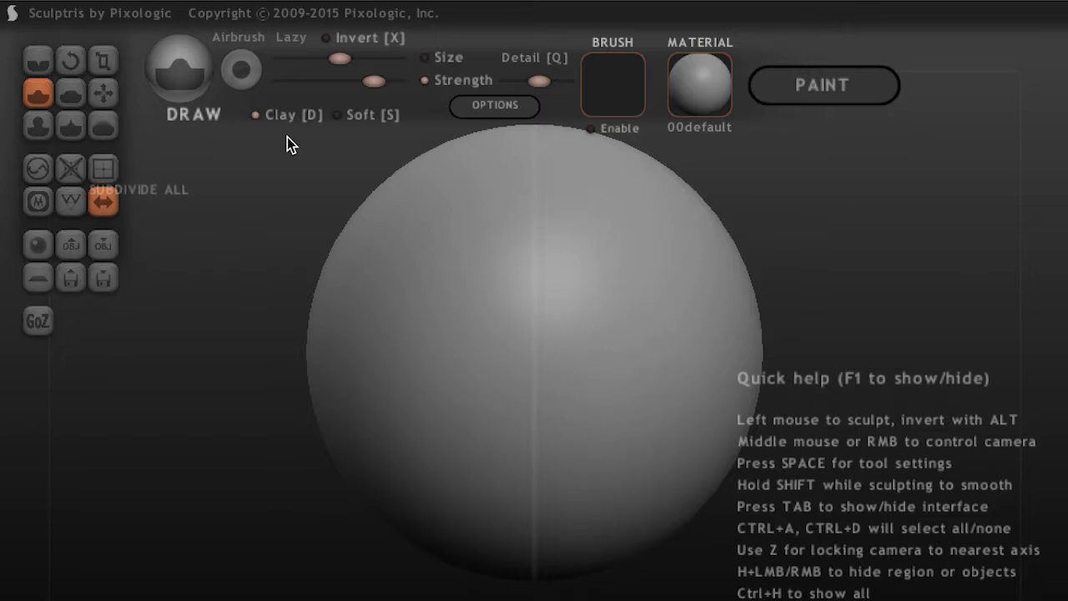
- Sculpt thick mirrored ridges across the upper sphere and thin connecting strands below and around its sides, using the Draw brush without Clay
mouse_move(467, 317)
left_mouse_down()
mouse_move(436, 275)
mouse_move(366, 313)
mouse_move(412, 264)
mouse_move(446, 287)
mouse_move(341, 295)
mouse_move(324, 338)
mouse_move(338, 273)
left_mouse_up()
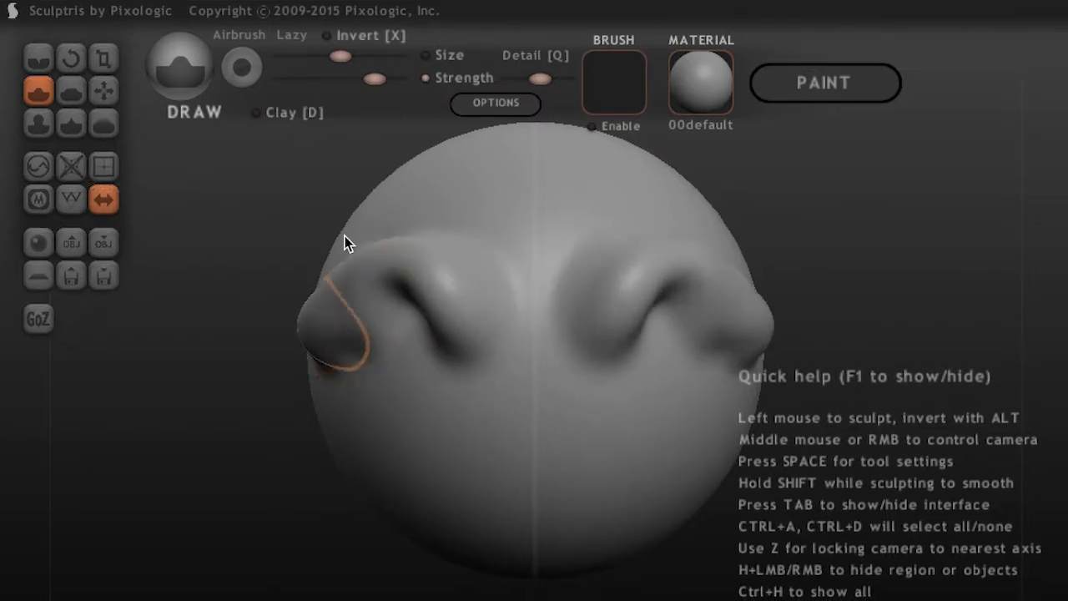
mouse_move(409, 359)
left_mouse_down()
mouse_move(395, 429)
mouse_move(356, 343)
mouse_move(405, 443)
mouse_move(442, 465)
left_mouse_up()
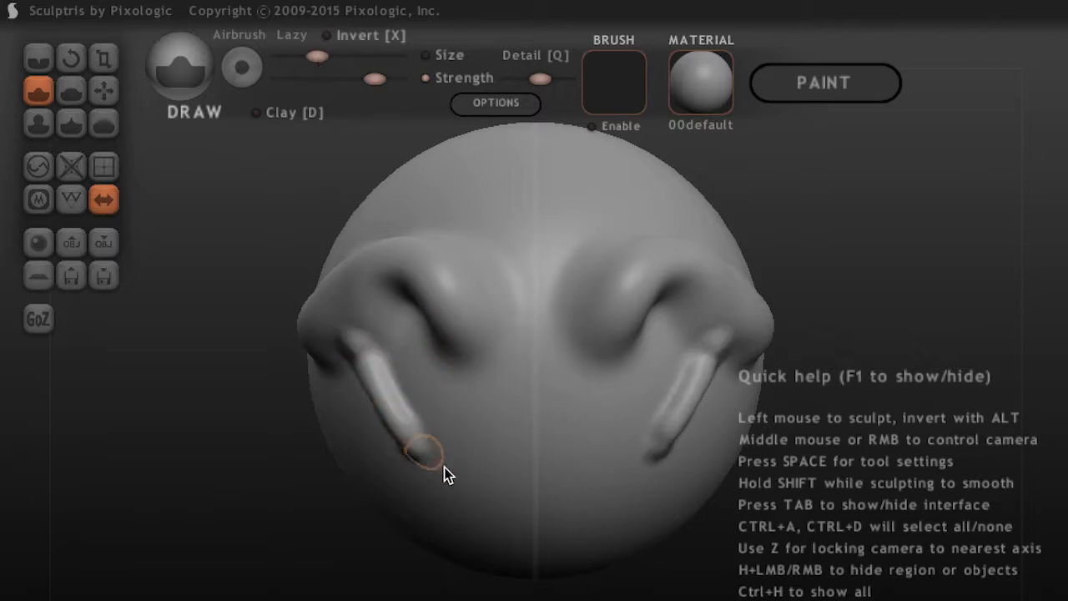
mouse_move(438, 458)
left_mouse_down()
mouse_move(517, 465)
mouse_move(495, 476)
left_mouse_up()
mouse_move(495, 476)
right_mouse_down()
mouse_move(592, 458)
mouse_move(582, 427)
right_mouse_up()
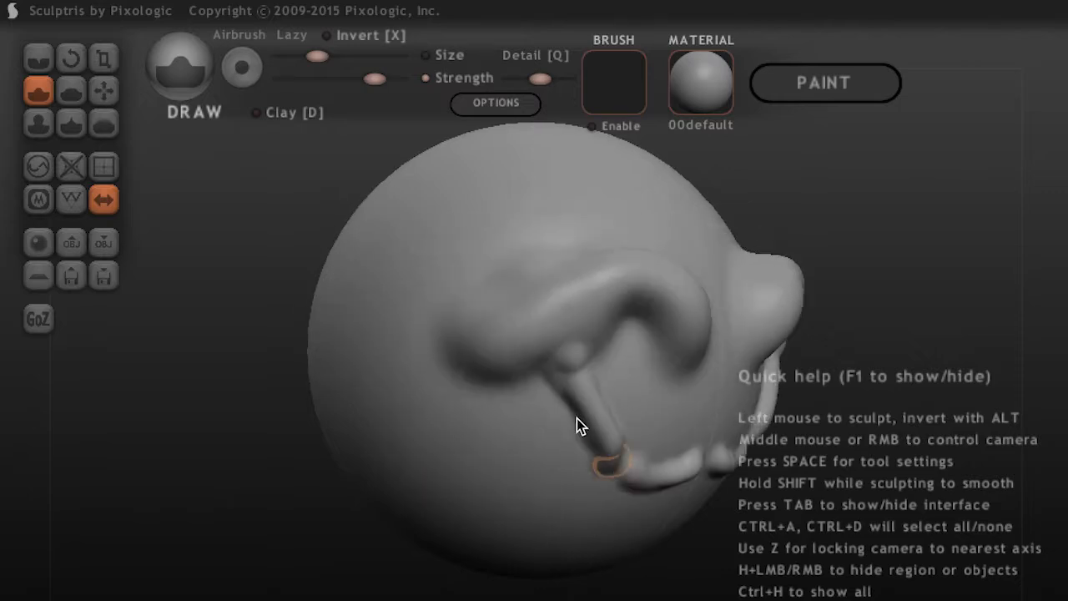
mouse_move(600, 462)
left_mouse_down()
mouse_move(517, 493)
mouse_move(472, 458)
mouse_move(453, 407)
mouse_move(463, 345)
mouse_move(457, 363)
left_mouse_up()
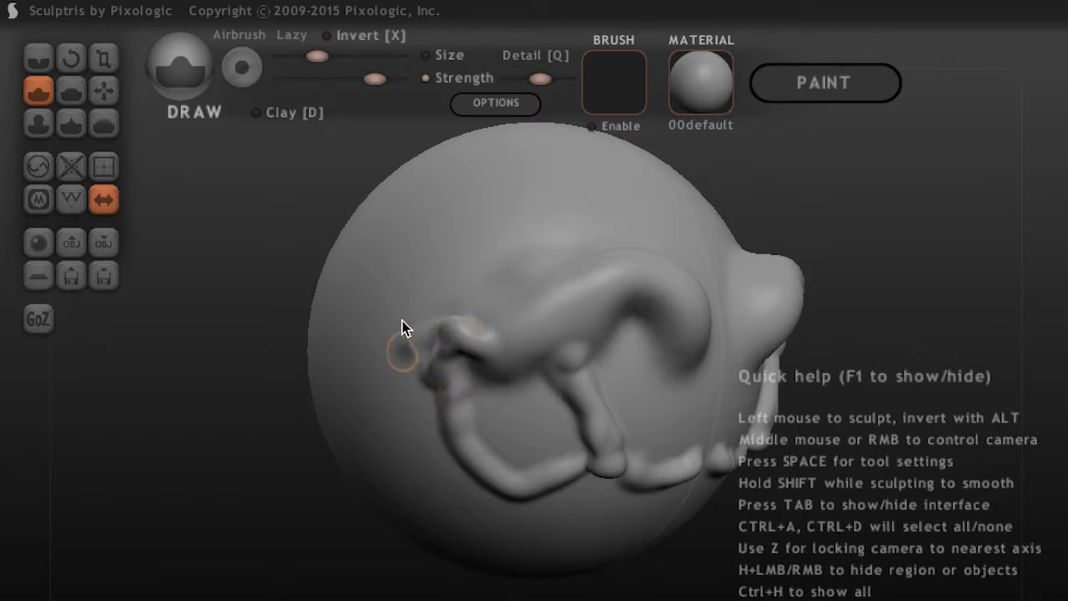
mouse_move(477, 339)
middle_mouse_down()
mouse_move(328, 314)
mouse_move(525, 350)
middle_mouse_up()
middle_click_drag(511, 306, 457, 303)
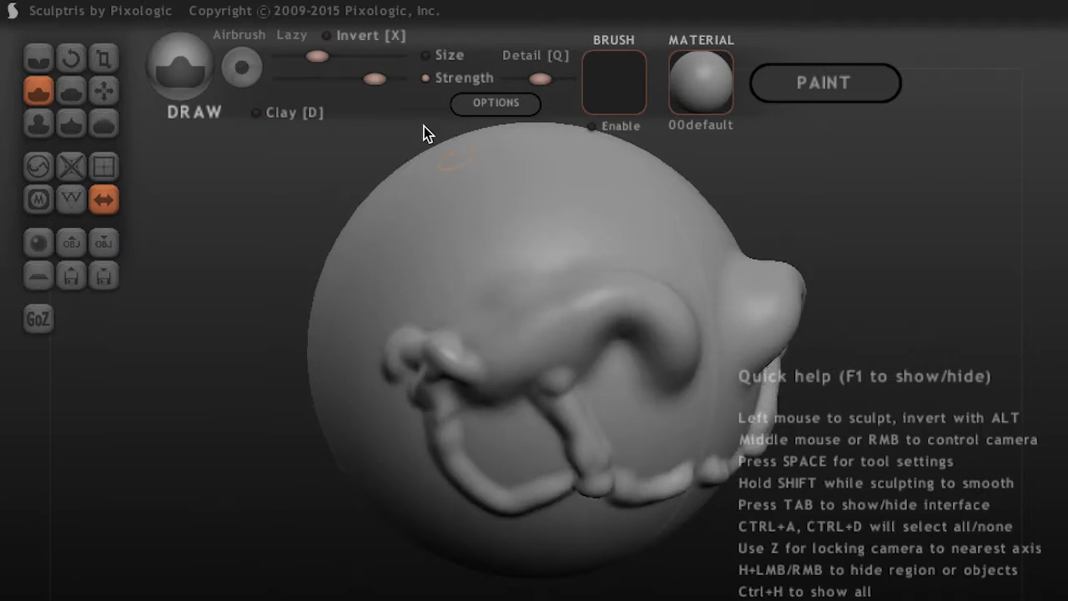
- Increase the brush strength and pull out the small knobs at the outer ends of the ridges
left_click_drag(376, 79, 399, 80)
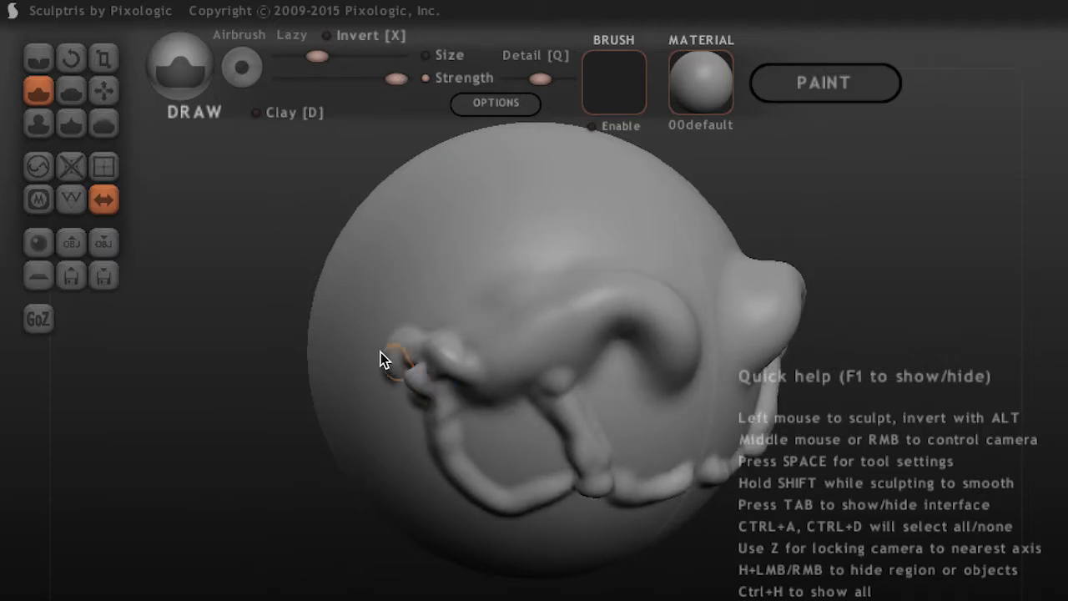
middle_click_drag(357, 360, 328, 347)
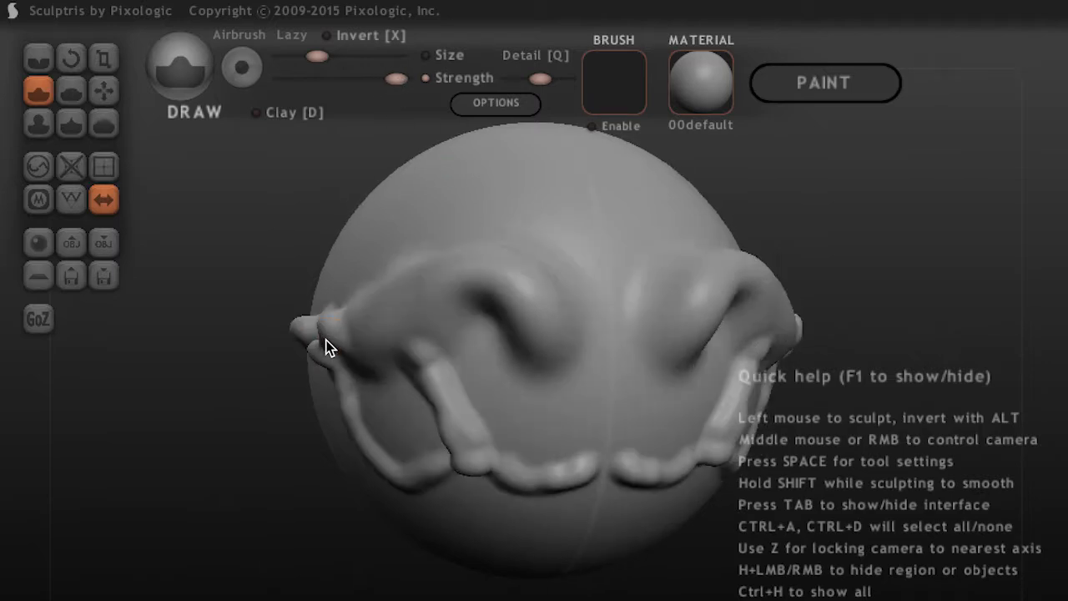
left_click_drag(284, 317, 281, 311)
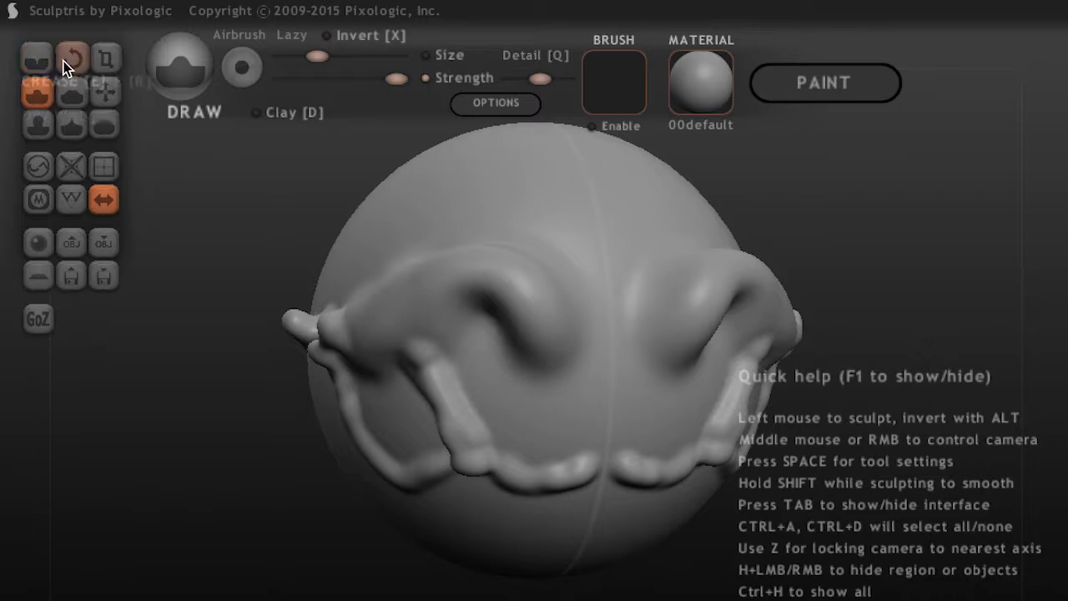
- Enable Clay for the Draw brush and add narrow mirrored strokes over the ridges and looped creases on the forehead
left_click(264, 116)
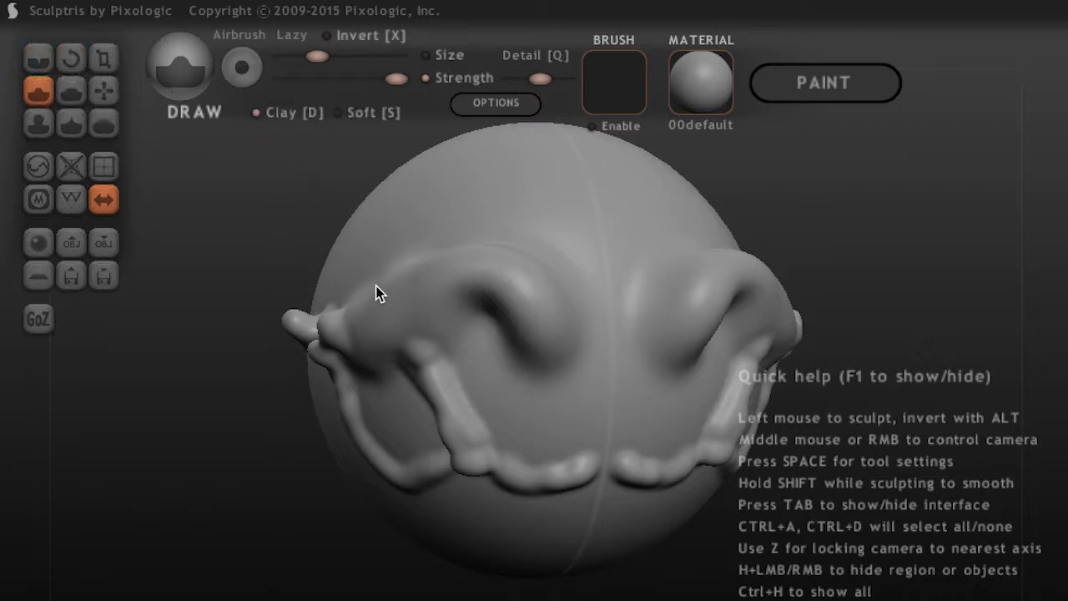
mouse_move(374, 313)
left_mouse_down()
mouse_move(439, 265)
mouse_move(469, 224)
mouse_move(580, 181)
left_mouse_up()
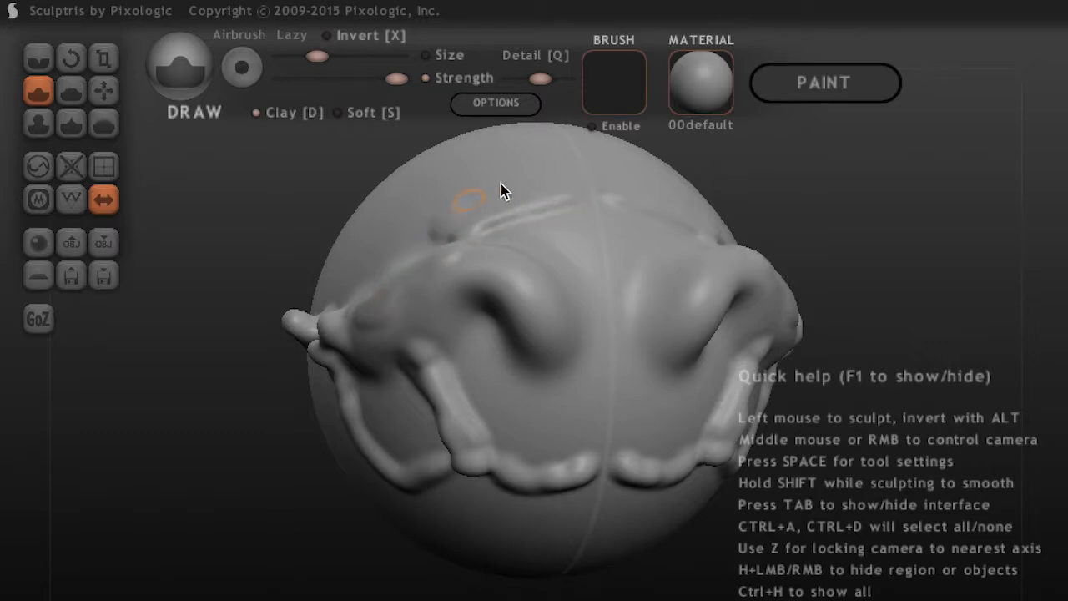
middle_click_drag(540, 184, 575, 291)
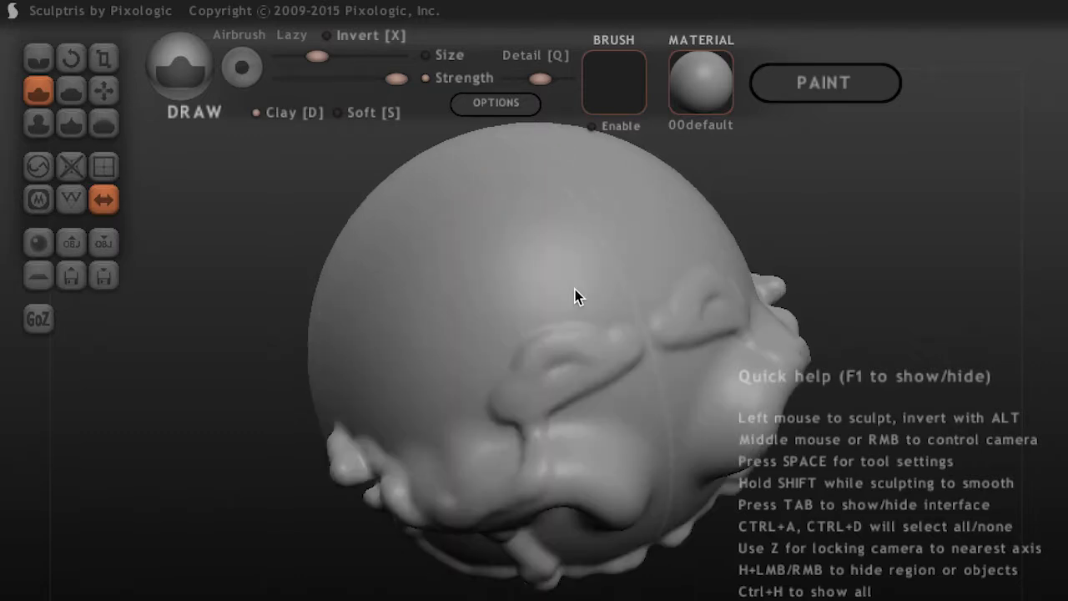
mouse_move(557, 356)
left_mouse_down()
mouse_move(525, 394)
mouse_move(528, 360)
mouse_move(563, 315)
mouse_move(594, 314)
left_mouse_up()
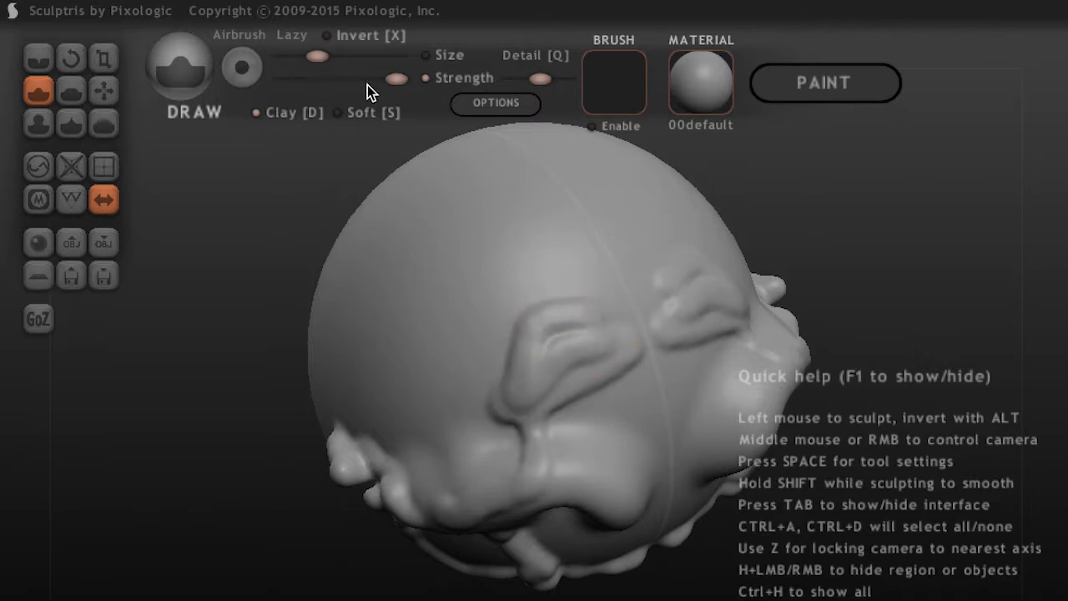
- Enlarge the brush, build up broad volumes over the forehead, temples and cheeks, and smooth the thin strands along the lower face
left_click(356, 57)
mouse_move(508, 312)
left_mouse_down()
mouse_move(460, 345)
mouse_move(427, 405)
mouse_move(364, 432)
left_mouse_up()
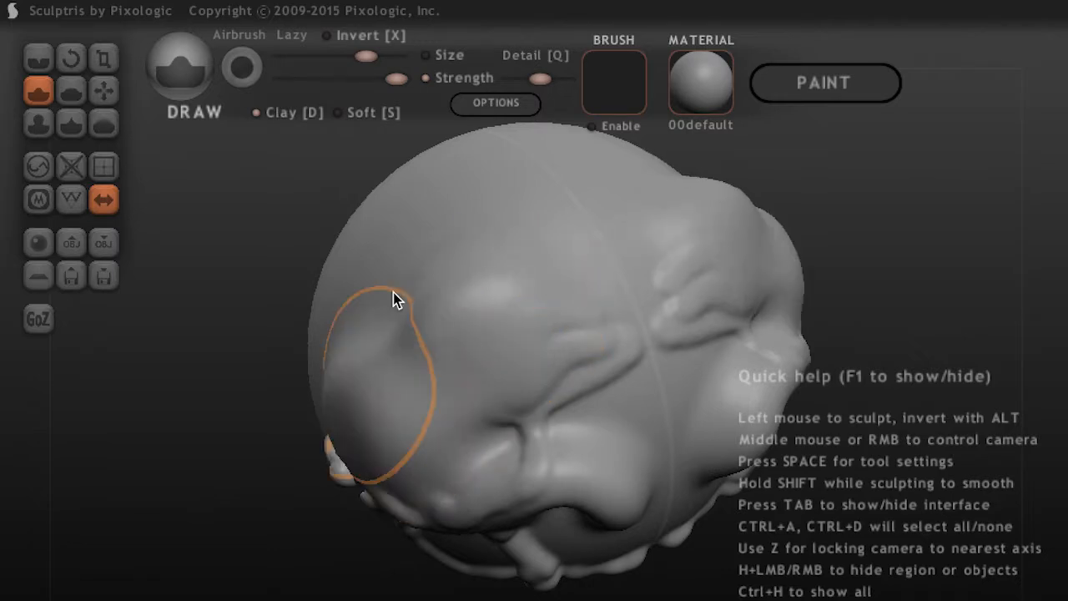
mouse_move(438, 291)
right_mouse_down()
mouse_move(423, 210)
mouse_move(426, 329)
right_mouse_up()
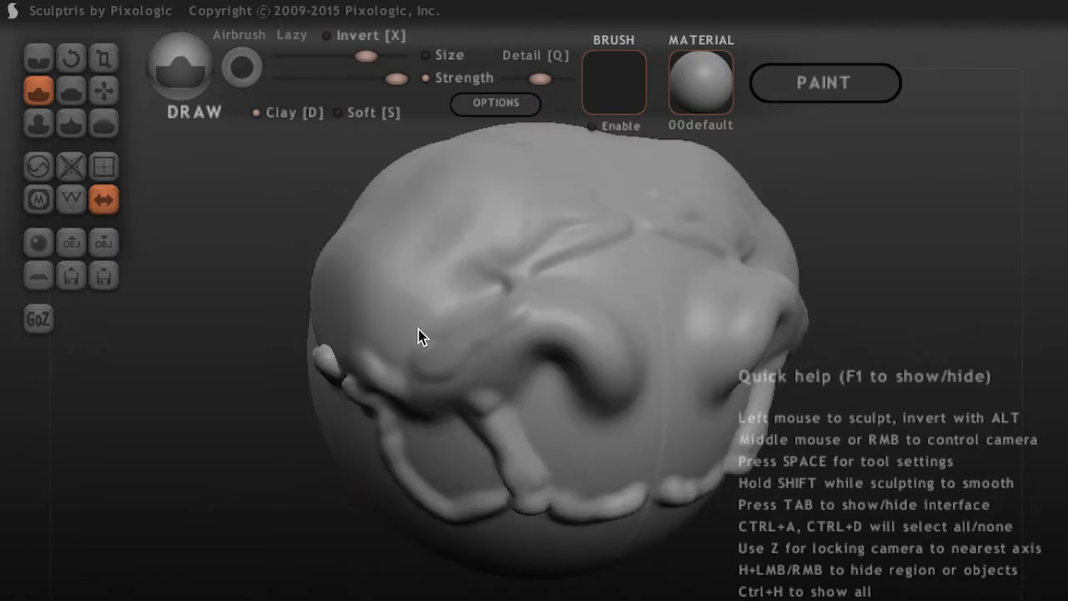
left_click_drag(371, 380, 450, 537)
right_click_drag(443, 550, 491, 531)
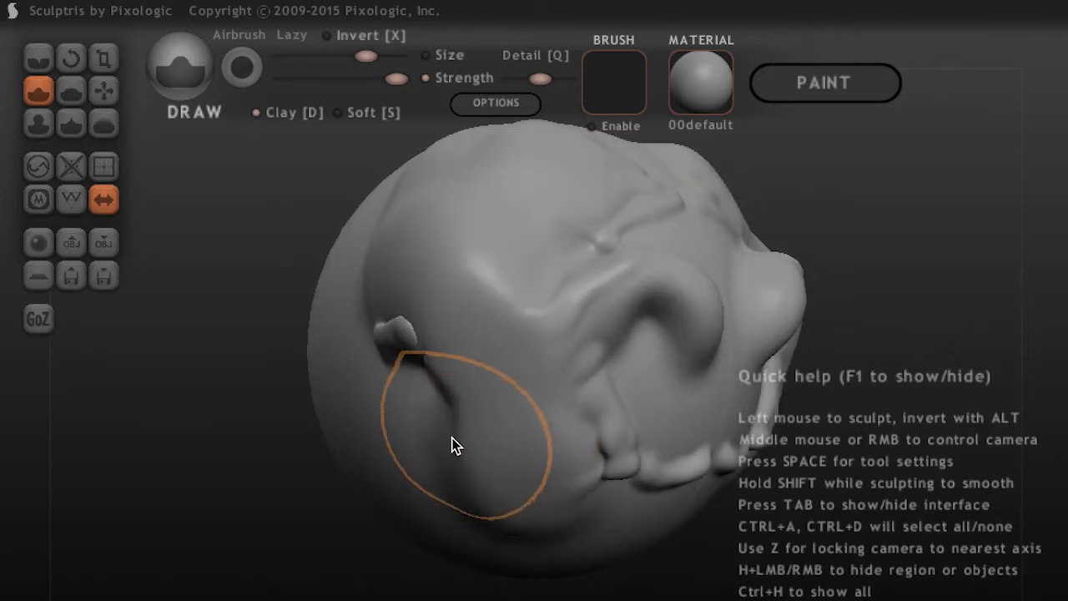
mouse_move(428, 385)
left_mouse_down()
mouse_move(477, 441)
mouse_move(601, 437)
mouse_move(570, 322)
mouse_move(541, 283)
mouse_move(517, 319)
mouse_move(489, 414)
mouse_move(526, 500)
left_mouse_up()
mouse_move(527, 500)
middle_mouse_down()
mouse_move(474, 479)
mouse_move(509, 501)
middle_mouse_up()
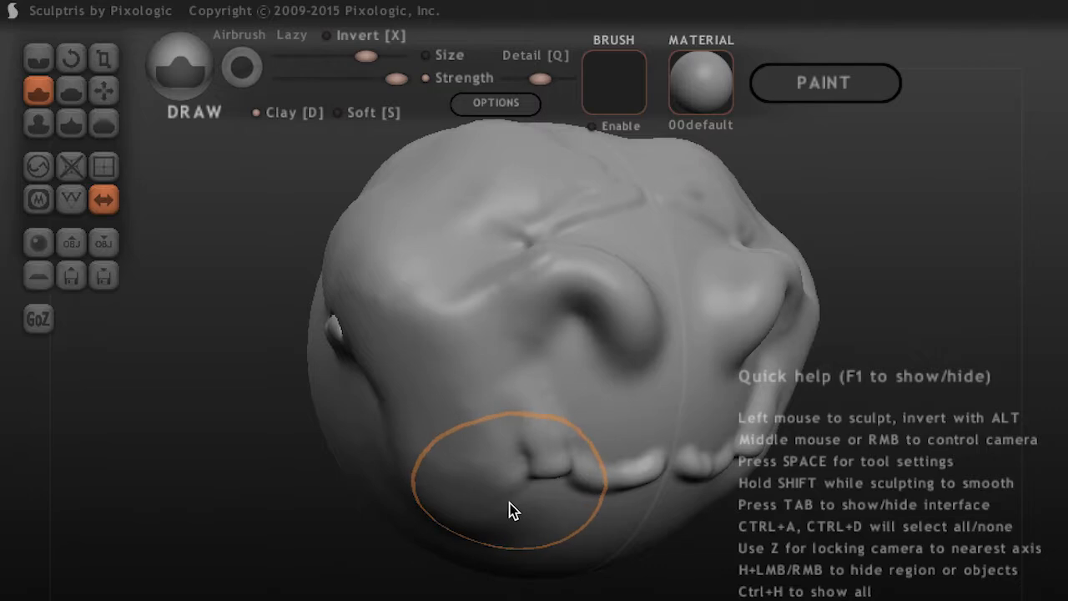
mouse_move(619, 499)
left_mouse_down("shift")
mouse_move(626, 489)
mouse_move(570, 518)
left_mouse_up("shift")
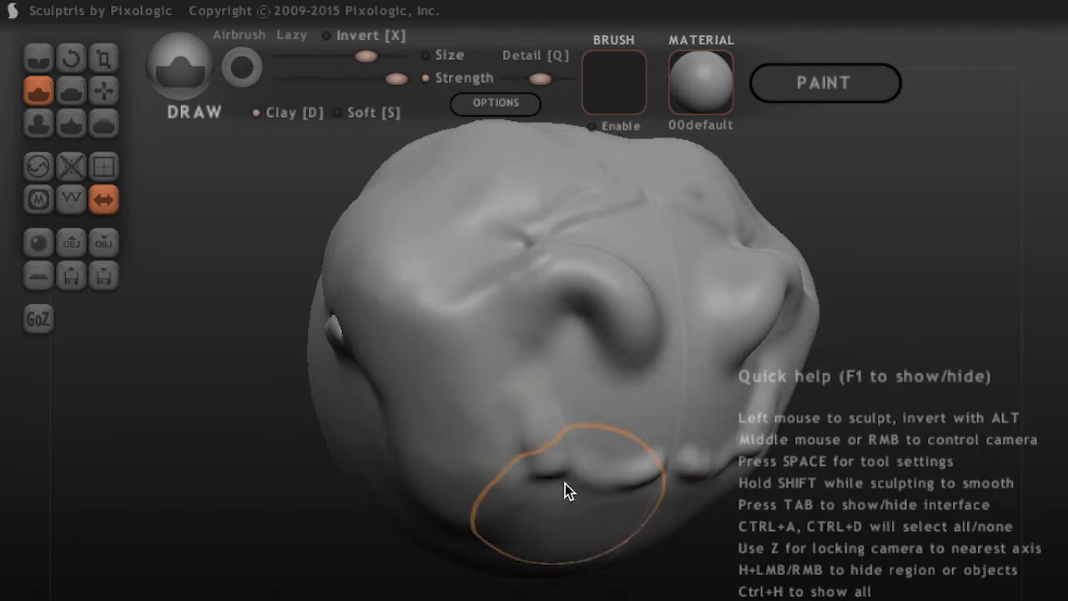
- Fill out the rear sides of the head and the central area between the two ridges with broad Clay strokes
mouse_move(435, 455)
left_mouse_down()
mouse_move(477, 500)
mouse_move(410, 471)
mouse_move(519, 510)
mouse_move(437, 480)
mouse_move(404, 394)
mouse_move(456, 436)
left_mouse_up()
mouse_move(456, 437)
middle_mouse_down()
mouse_move(556, 476)
mouse_move(531, 445)
middle_mouse_up()
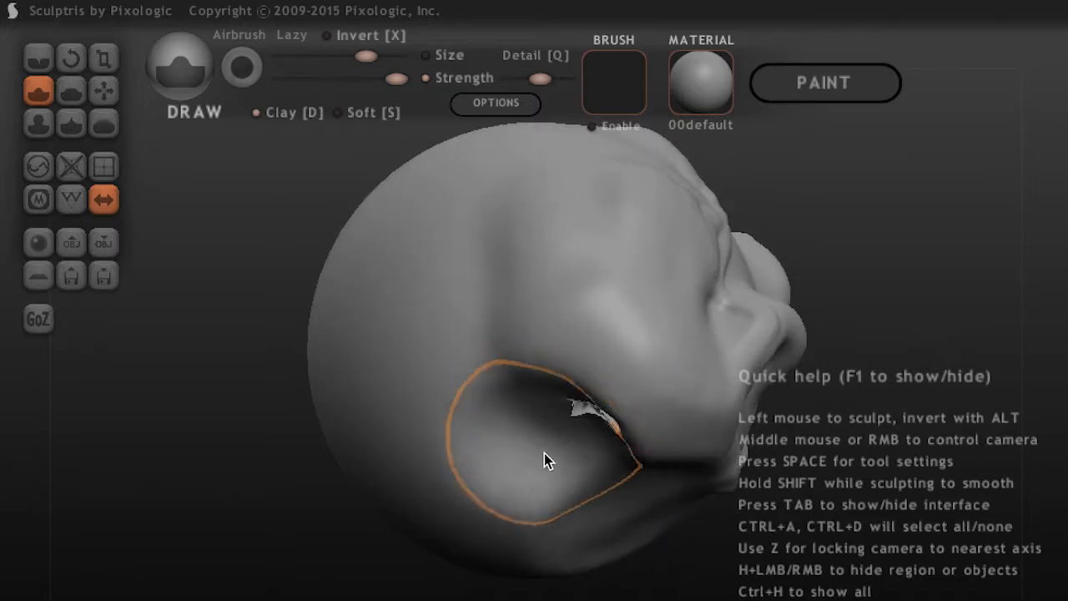
mouse_move(605, 403)
left_mouse_down()
mouse_move(613, 377)
mouse_move(593, 414)
mouse_move(604, 433)
mouse_move(577, 408)
mouse_move(586, 439)
mouse_move(608, 441)
mouse_move(568, 428)
mouse_move(595, 424)
mouse_move(470, 455)
left_mouse_up()
middle_click_drag(470, 447, 474, 447)
left_click_drag(518, 427, 475, 447)
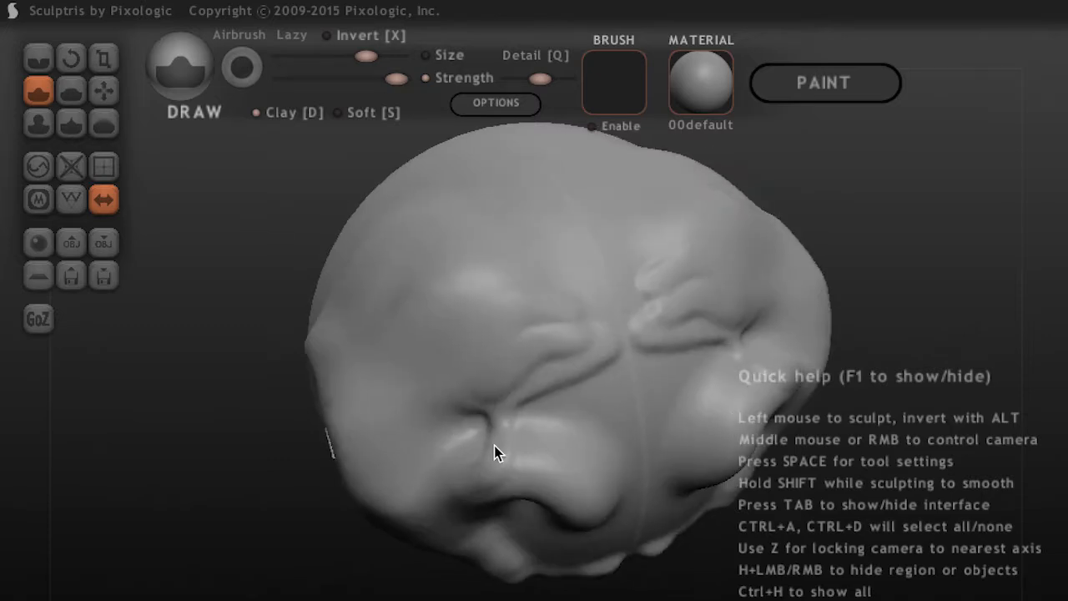
mouse_move(632, 392)
middle_mouse_down()
mouse_move(599, 306)
mouse_move(660, 391)
mouse_move(673, 374)
middle_mouse_up()
mouse_move(712, 471)
left_mouse_down()
mouse_move(715, 506)
mouse_move(675, 389)
left_mouse_up()
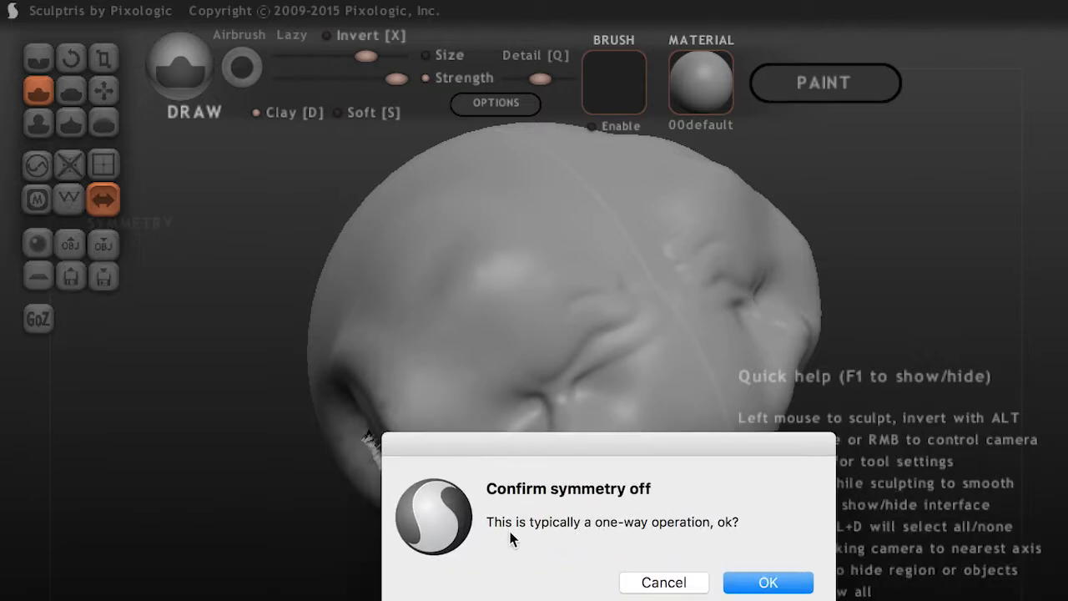
- Turn symmetry off, reduce the brush strength and size, and raise a round bump on one side of the forehead only
left_click(762, 583)
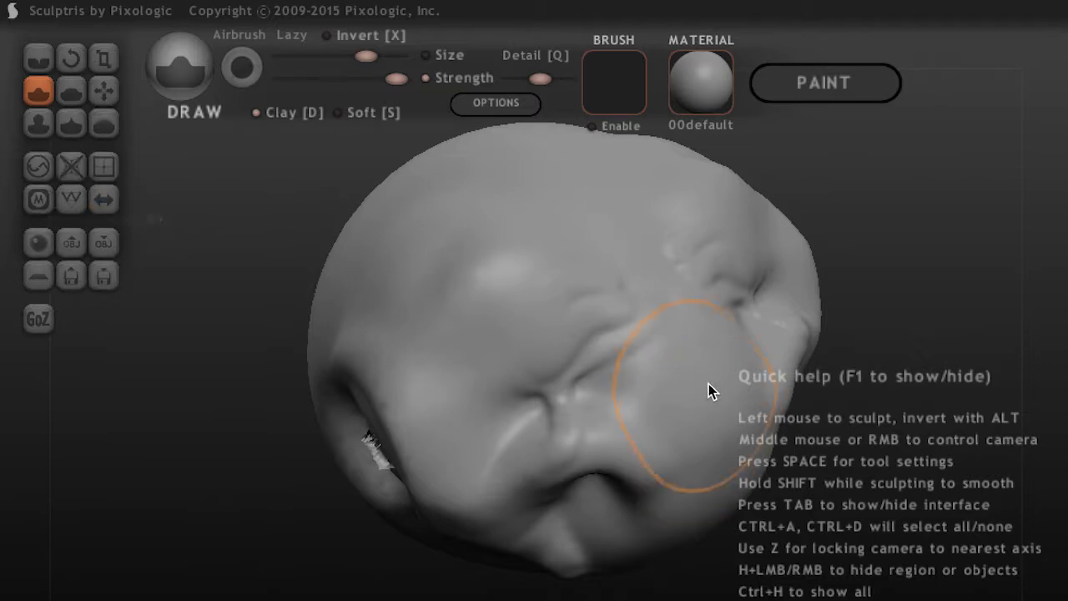
mouse_move(493, 276)
right_mouse_down()
mouse_move(404, 263)
mouse_move(416, 260)
mouse_move(434, 284)
right_mouse_up()
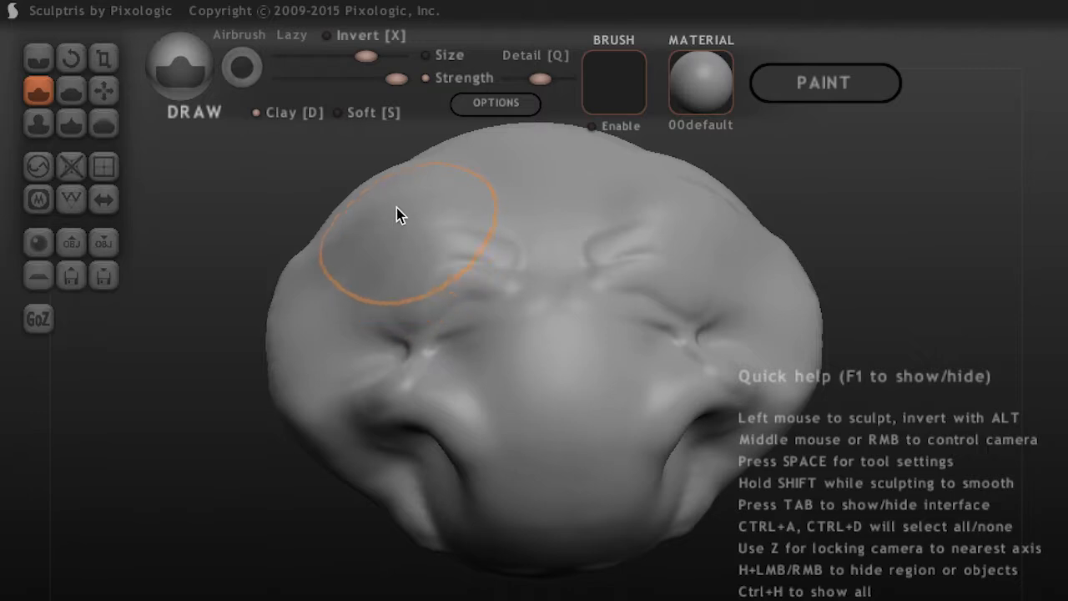
mouse_move(396, 78)
left_mouse_down()
mouse_move(342, 79)
mouse_move(378, 75)
mouse_move(336, 57)
left_mouse_up()
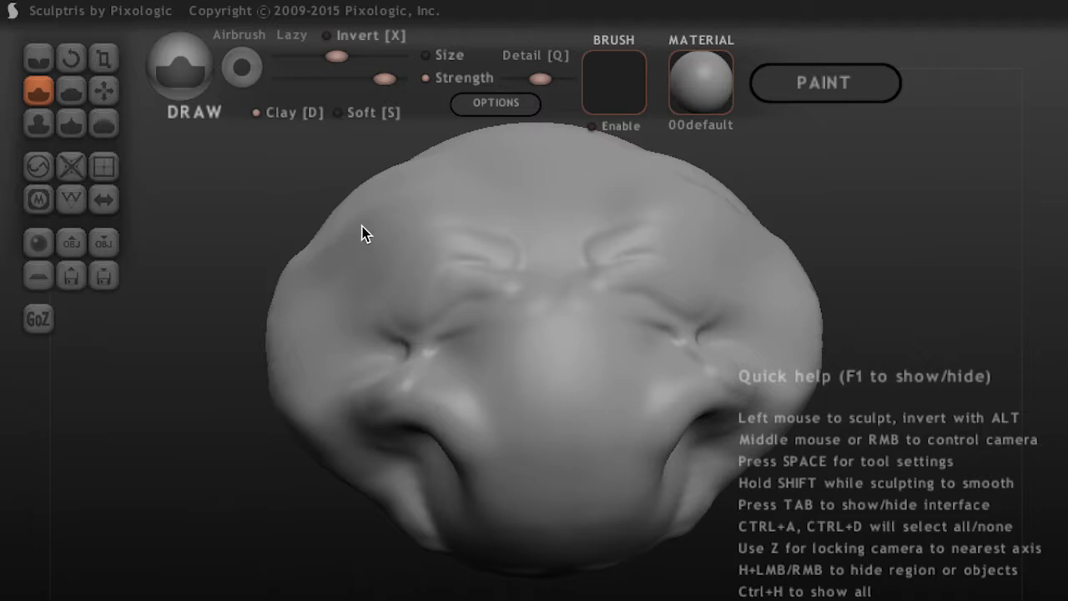
left_click_drag(375, 214, 348, 229)
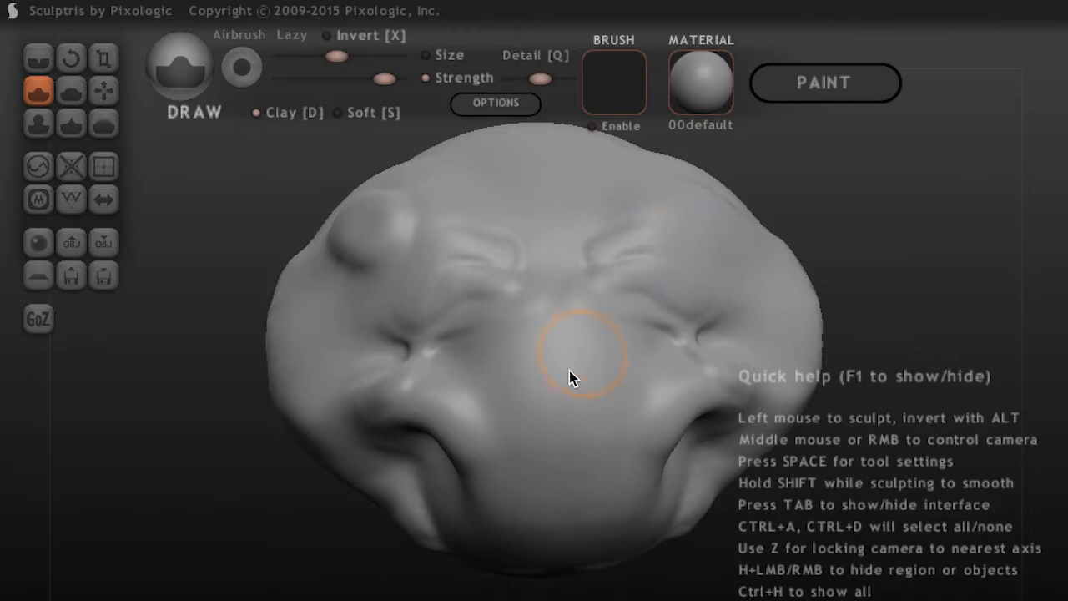
- Save the sculpt to the Desktop as testhead
left_click(104, 279)
left_click_drag(939, 180, 642, 84)
type("tr")
key("BackSpace")
key("BackSpace")
type("testhea")
key("Return")
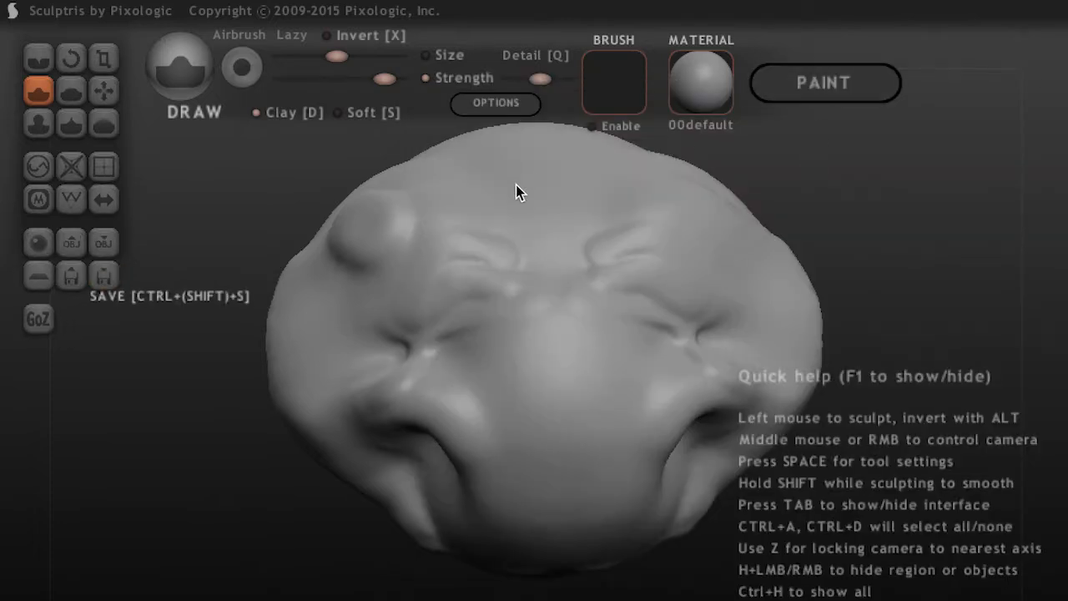
- Sculpt a bulbous nose and surrounding folds in the centre of the face, and save the model over testhead.sc1
mouse_move(557, 360)
left_mouse_down()
mouse_move(593, 409)
mouse_move(558, 495)
left_mouse_up()
mouse_move(641, 454)
left_mouse_down()
mouse_move(699, 393)
mouse_move(648, 466)
mouse_move(593, 511)
mouse_move(512, 505)
mouse_move(471, 450)
left_mouse_up()
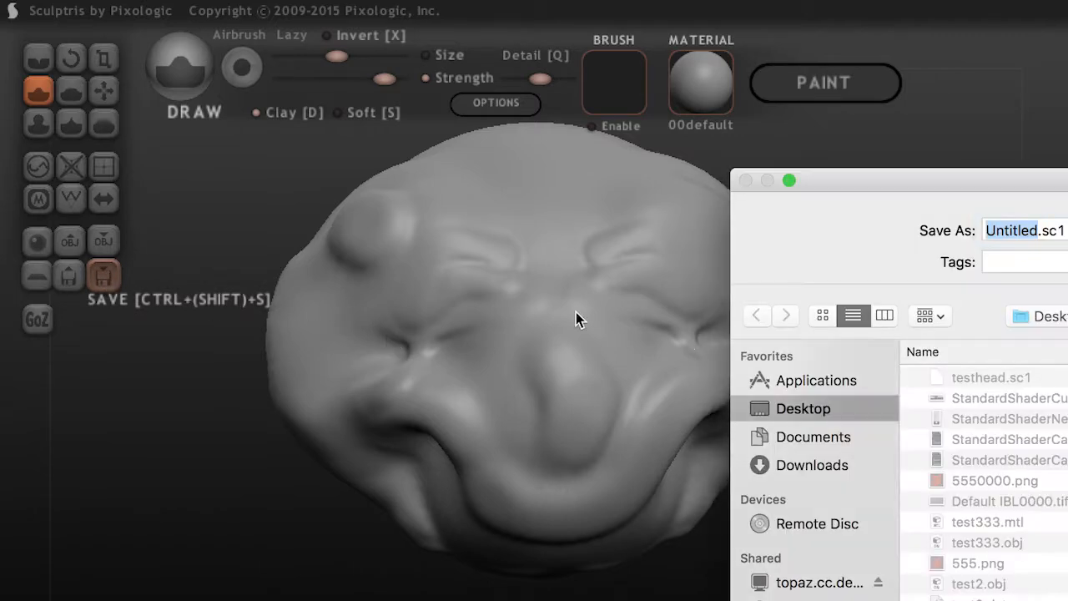
left_click(992, 381)
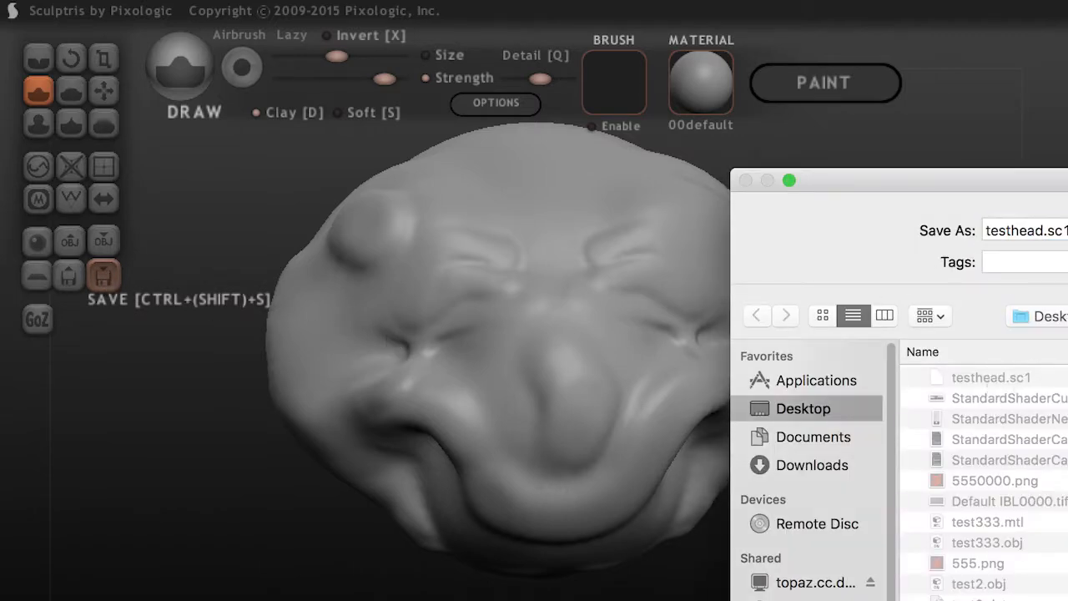
key("Return")
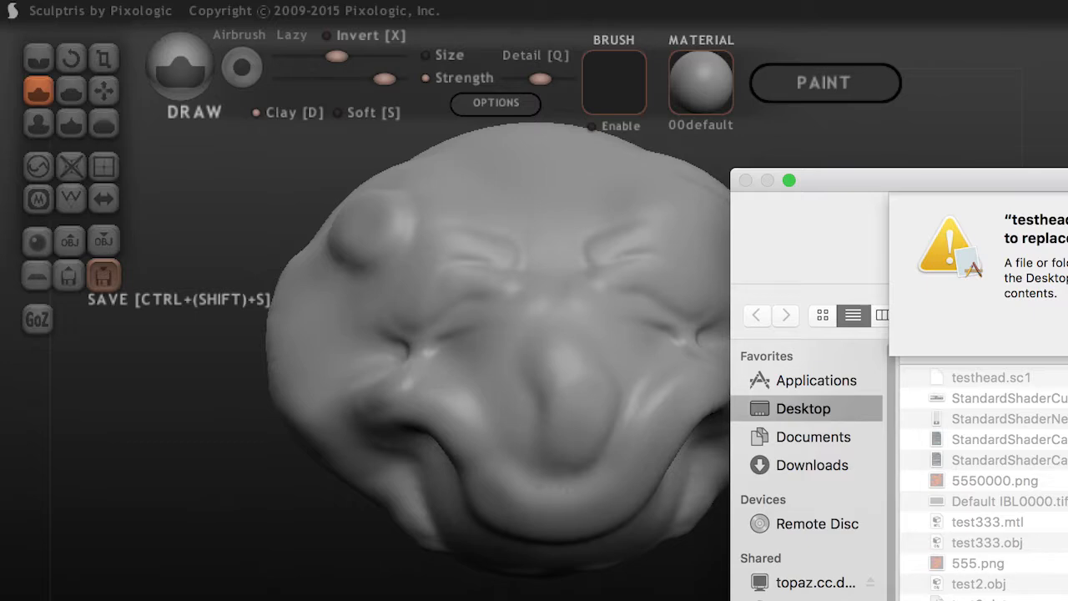
left_click_drag(1066, 181, 887, 135)
left_click(917, 284)
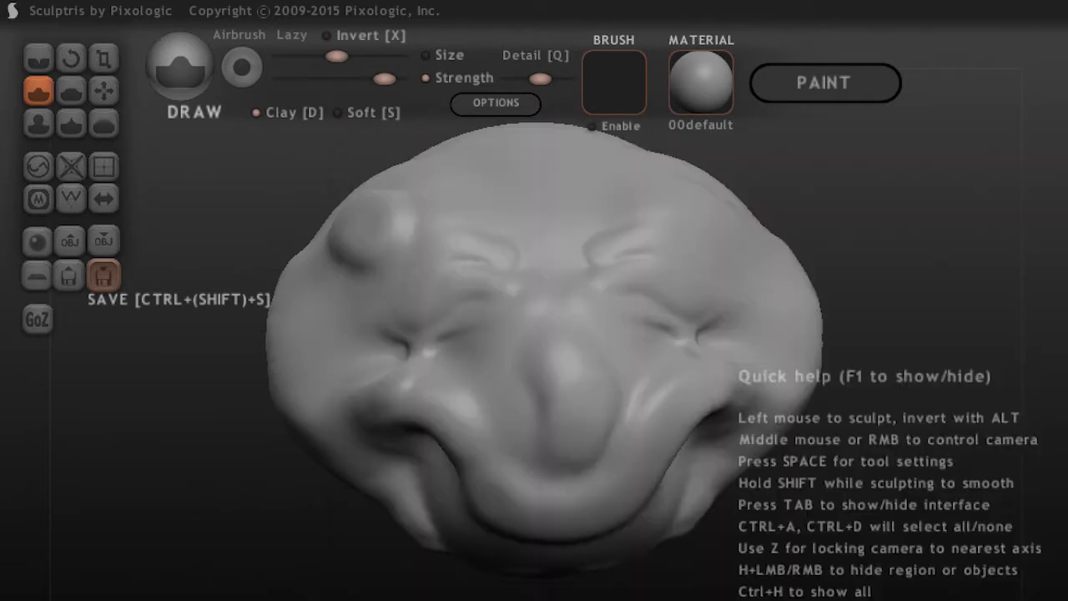
- Switch the model to paint mode, building its mapping at a resolution of 1024
left_click(846, 95)
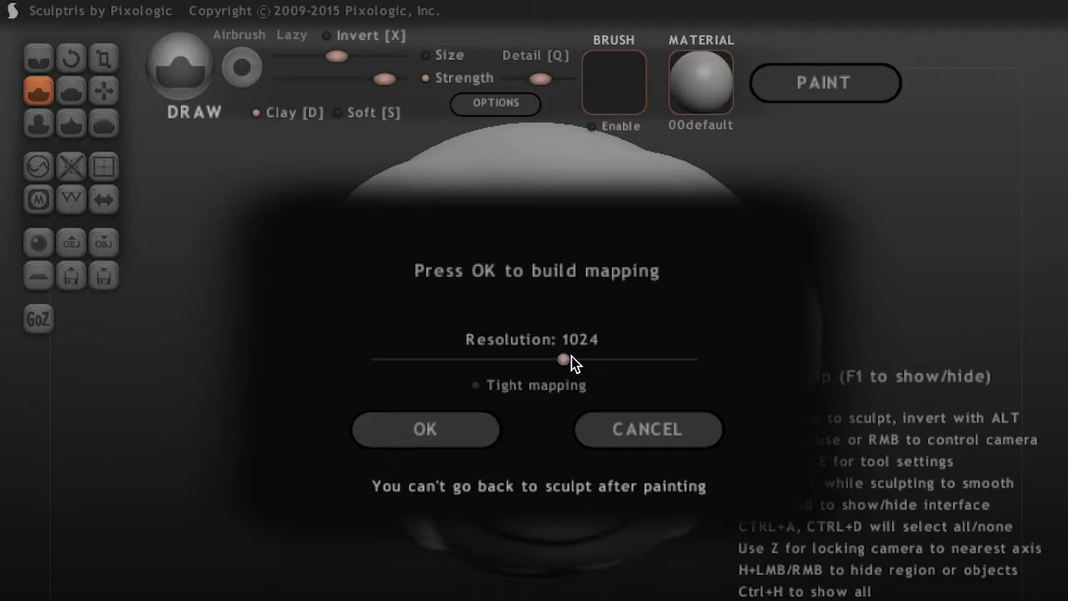
left_click(461, 435)
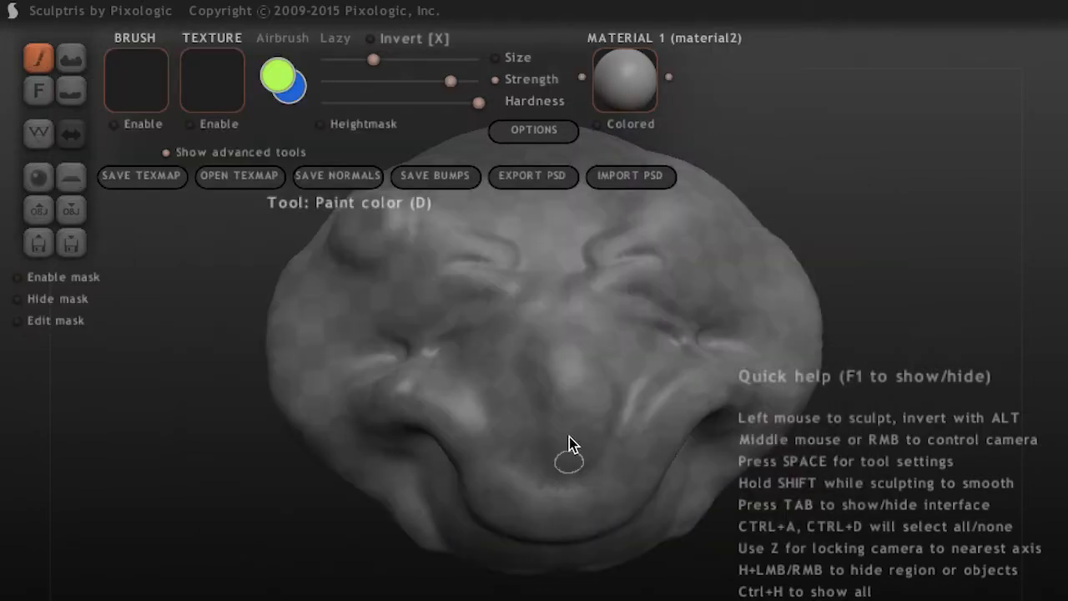
mouse_move(591, 453)
middle_mouse_down()
mouse_move(638, 450)
mouse_move(674, 406)
mouse_move(639, 462)
mouse_move(554, 393)
middle_mouse_up()
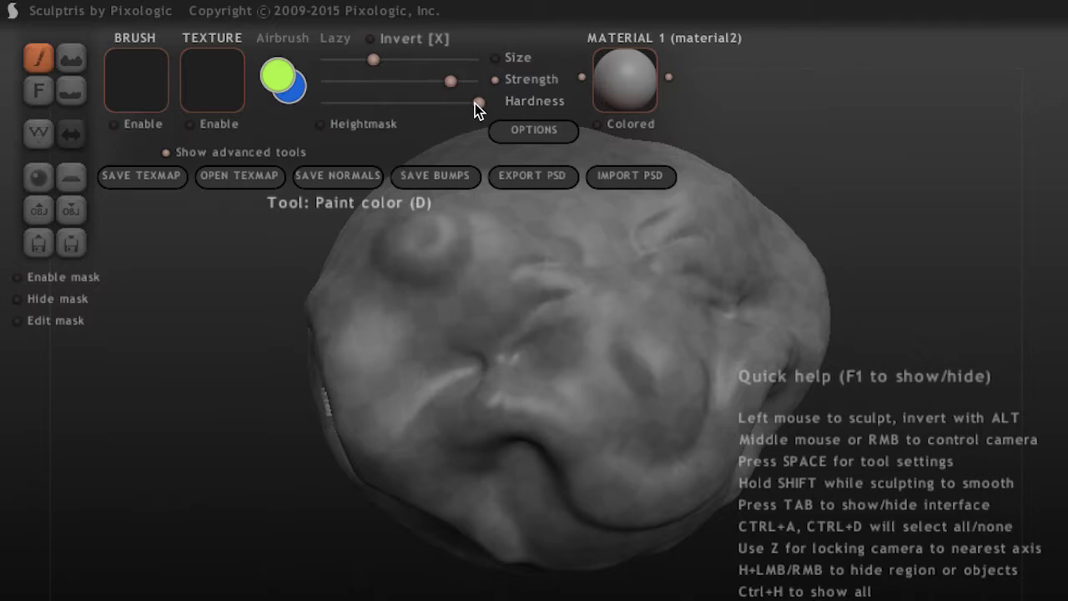
- Choose a pale, desaturated pink as the paint colour and fill the whole head with it
left_click(433, 102)
left_click(291, 83)
left_click(416, 344)
left_click_drag(454, 177, 518, 141)
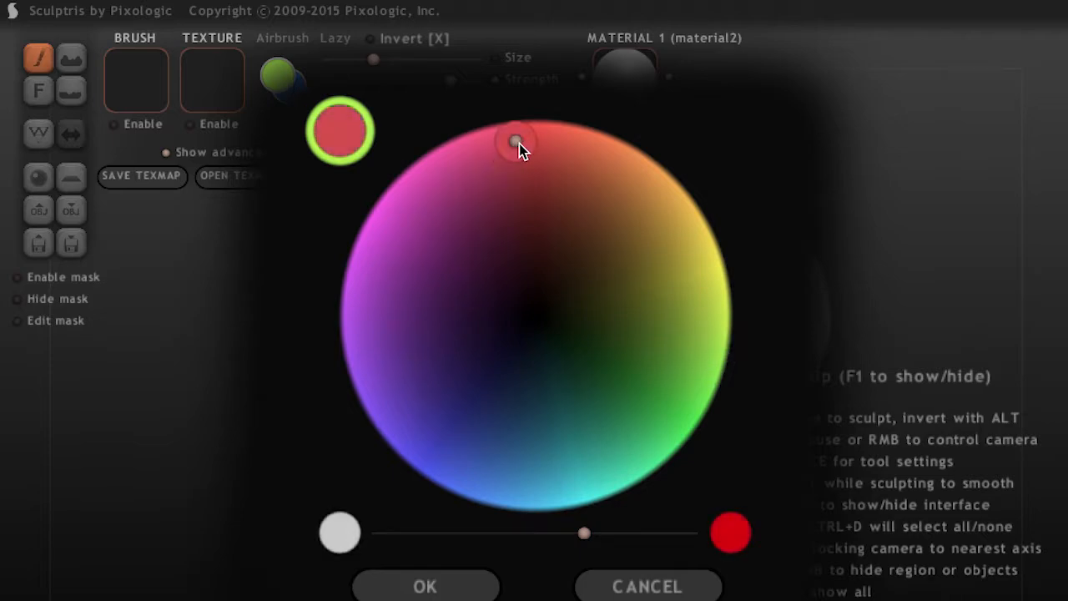
left_click_drag(584, 534, 413, 533)
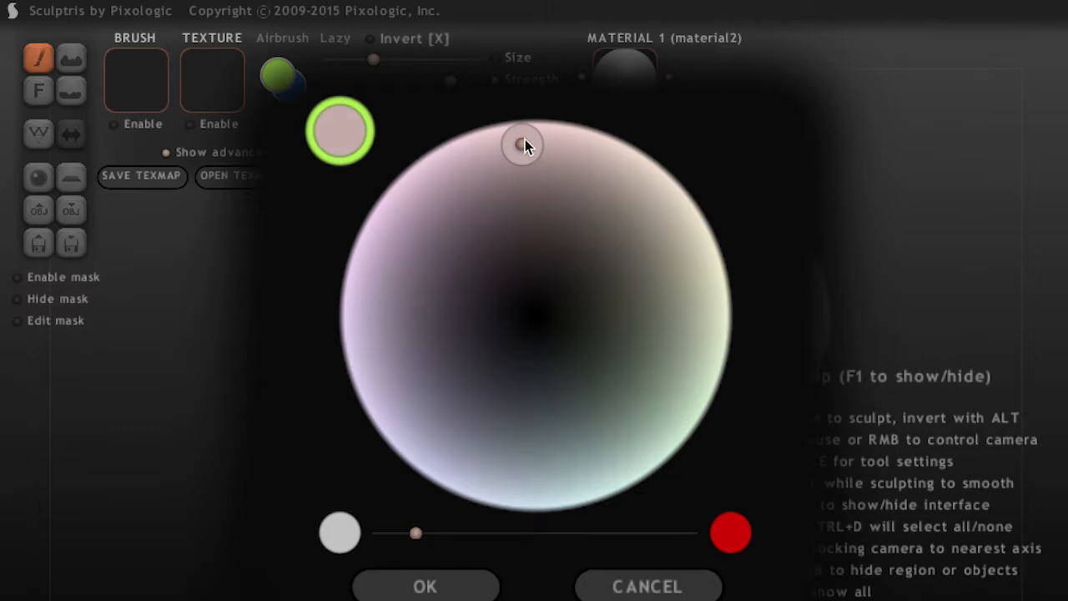
left_click_drag(547, 143, 513, 142)
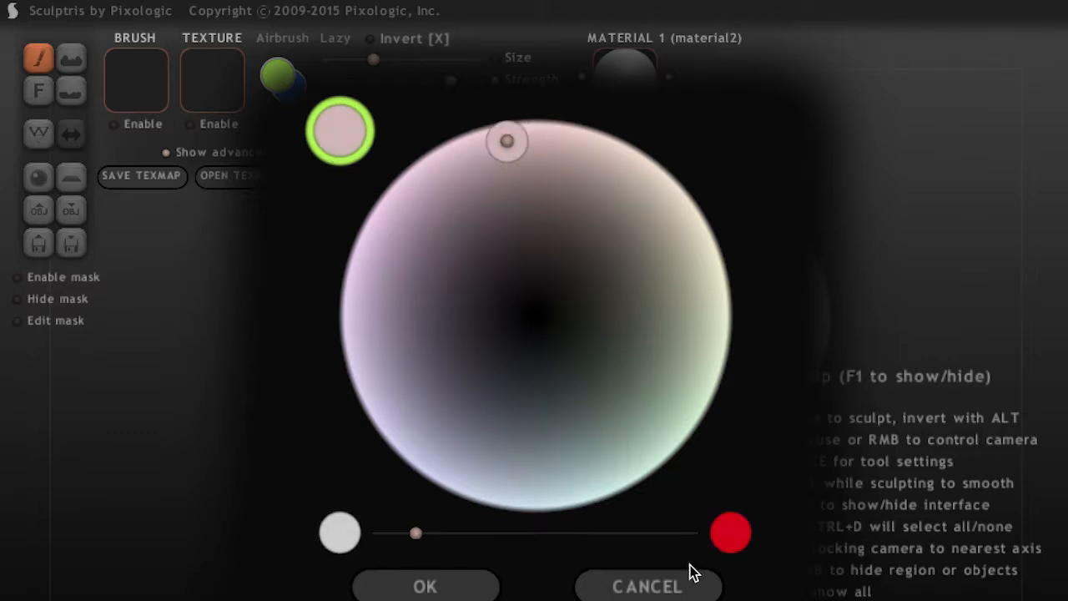
left_click(465, 586)
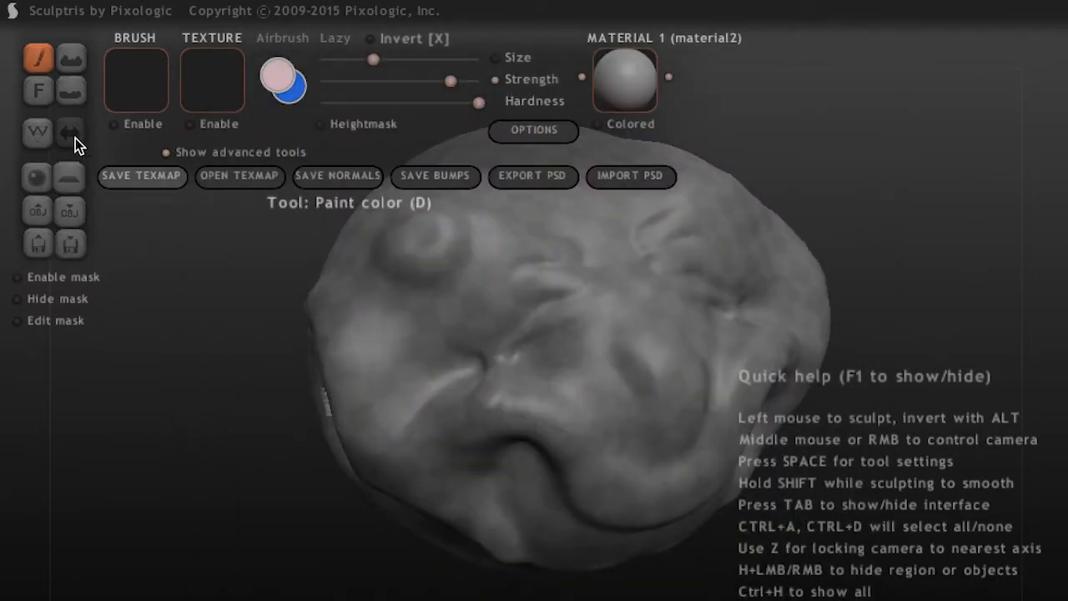
left_click(39, 90)
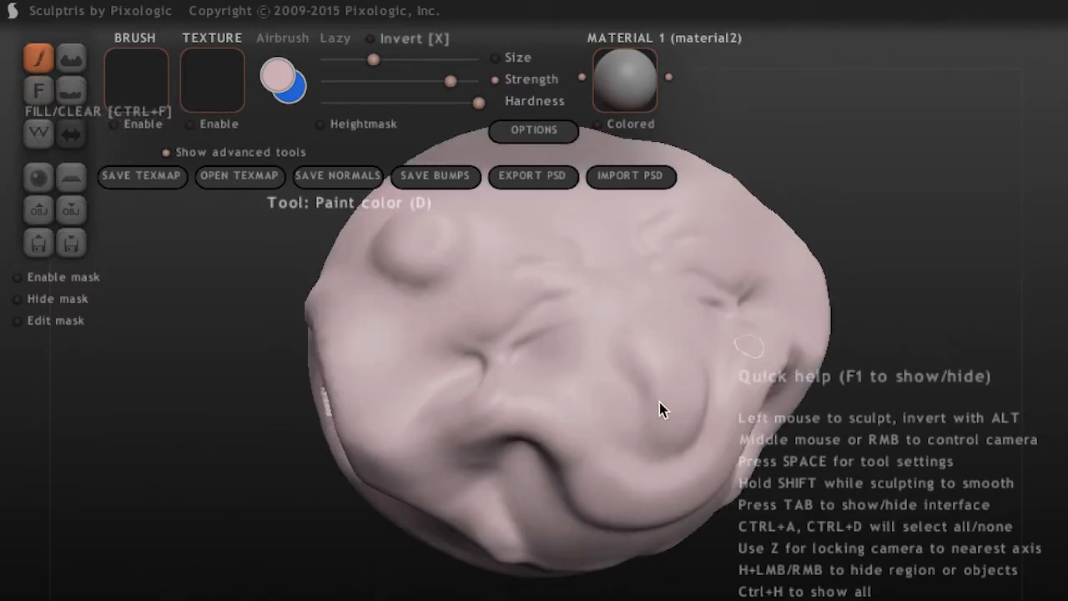
mouse_move(684, 402)
right_mouse_down()
mouse_move(769, 353)
mouse_move(631, 435)
mouse_move(625, 412)
right_mouse_up()
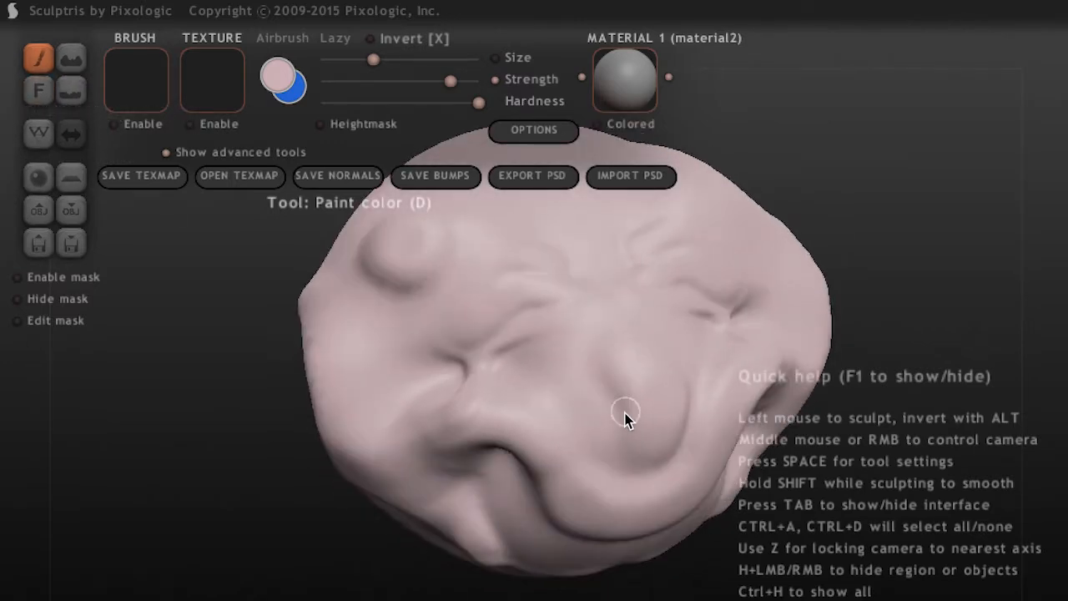
- Switch the paint colour to a saturated green and paint several hard-edged strokes across the brows, nose and mouth area
left_click(284, 84)
left_click(662, 367)
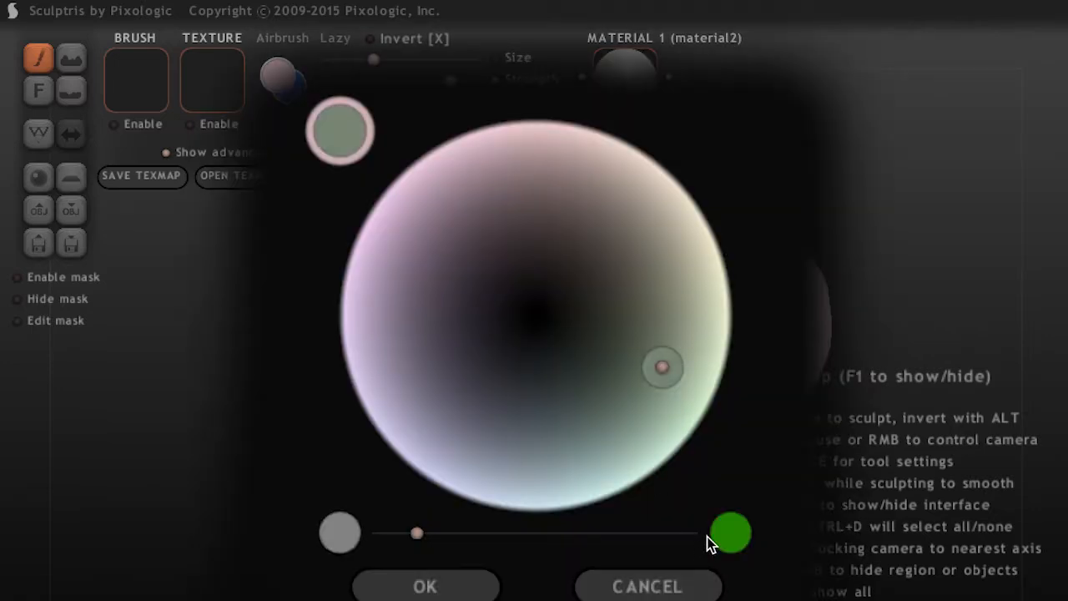
left_click(613, 532)
left_click(425, 586)
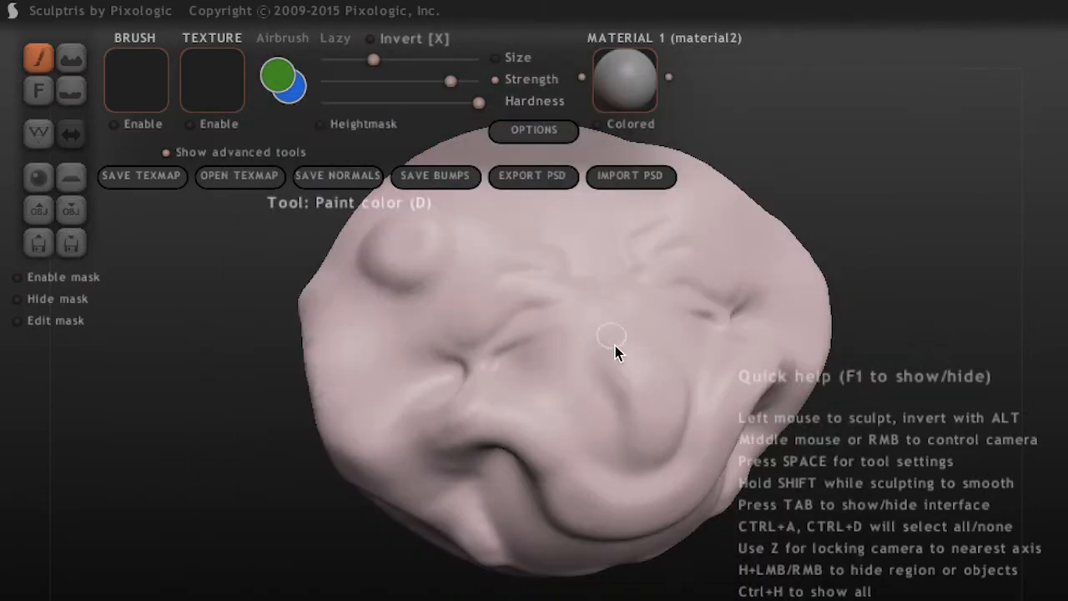
mouse_move(655, 432)
right_mouse_down()
mouse_move(704, 419)
mouse_move(698, 430)
mouse_move(638, 281)
right_mouse_up()
mouse_move(638, 281)
left_mouse_down()
mouse_move(602, 287)
mouse_move(547, 350)
mouse_move(584, 338)
left_mouse_up()
mouse_move(737, 236)
left_mouse_down()
mouse_move(798, 219)
mouse_move(709, 248)
left_mouse_up()
mouse_move(709, 247)
right_mouse_down()
mouse_move(798, 262)
mouse_move(737, 232)
mouse_move(710, 194)
mouse_move(612, 327)
right_mouse_up()
mouse_move(609, 331)
left_mouse_down()
mouse_move(694, 409)
mouse_move(753, 410)
mouse_move(759, 392)
left_mouse_up()
- Choose black as the paint colour, lower the brush strength and hardness, and paint a soft curved stroke on one cheek
left_click(300, 77)
left_click(549, 304)
left_click(491, 584)
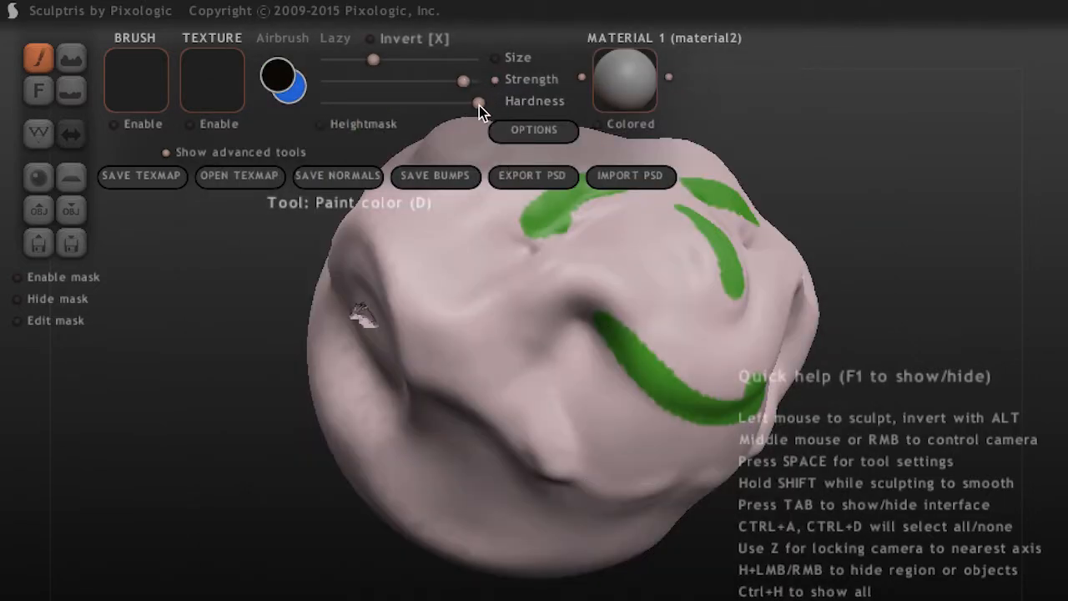
left_click_drag(430, 107, 385, 113)
mouse_move(436, 373)
left_mouse_down()
mouse_move(463, 390)
mouse_move(417, 317)
mouse_move(422, 274)
left_mouse_up()
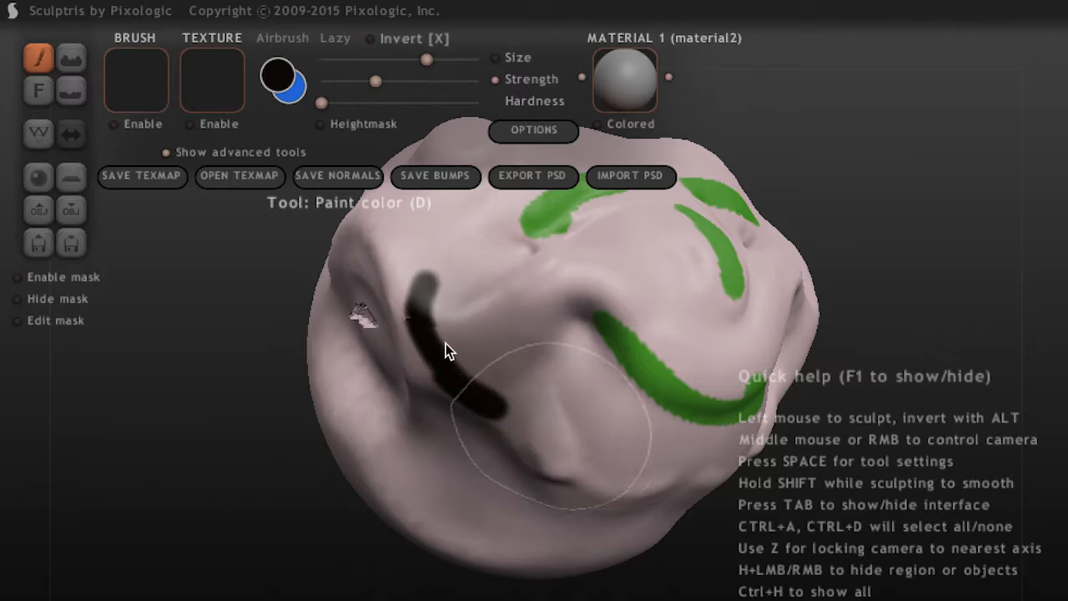
- Raise the brush hardness and strength to medium levels and paint broad black areas over the chin, underside and back of the head
mouse_move(558, 444)
middle_mouse_down()
mouse_move(530, 469)
mouse_move(475, 482)
mouse_move(329, 209)
middle_mouse_up()
left_click_drag(348, 104, 369, 103)
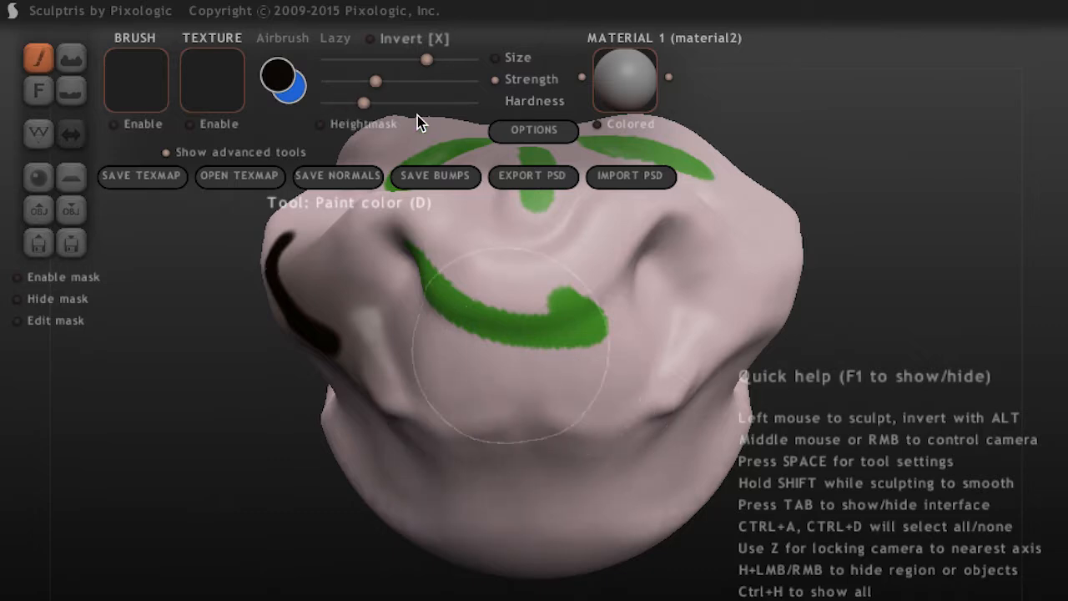
left_click_drag(427, 82, 439, 81)
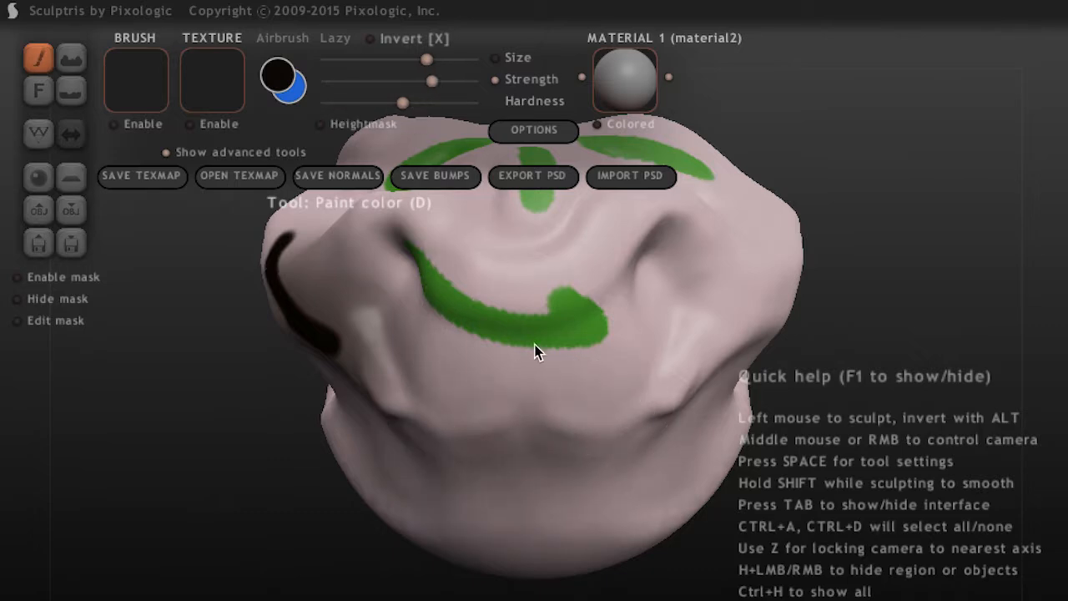
mouse_move(564, 489)
left_mouse_down()
mouse_move(443, 486)
mouse_move(612, 511)
mouse_move(692, 493)
left_mouse_up()
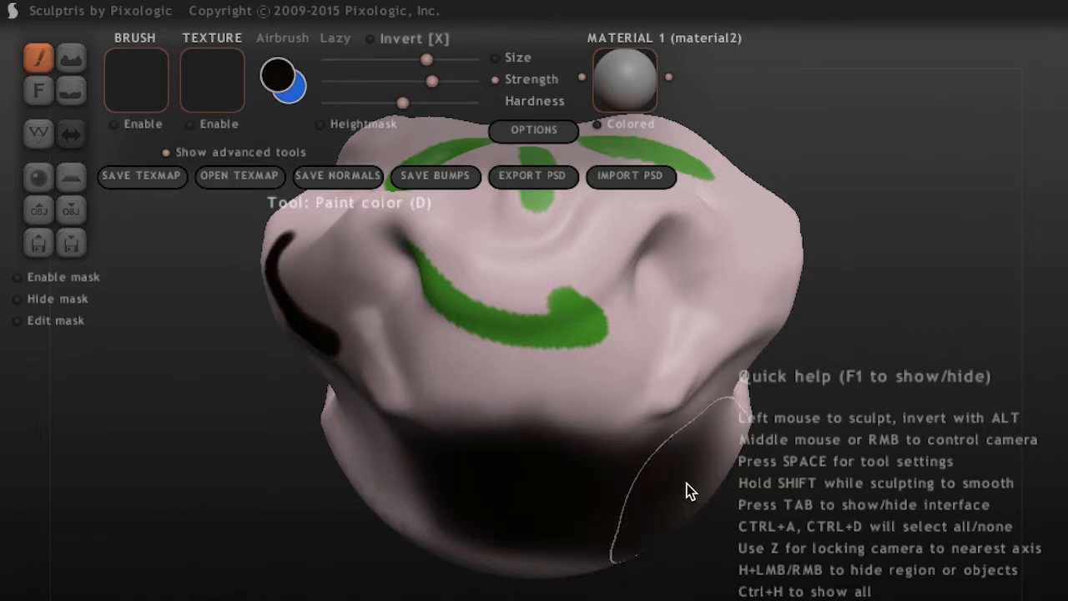
middle_click_drag(691, 493, 521, 517)
mouse_move(621, 342)
left_mouse_down()
mouse_move(648, 407)
mouse_move(568, 544)
mouse_move(577, 538)
left_mouse_up()
mouse_move(577, 538)
middle_mouse_down()
mouse_move(627, 475)
mouse_move(623, 414)
middle_mouse_up()
mouse_move(621, 418)
left_mouse_down()
mouse_move(624, 283)
mouse_move(729, 329)
mouse_move(588, 472)
left_mouse_up()
mouse_move(589, 472)
middle_mouse_down()
mouse_move(675, 487)
mouse_move(577, 274)
middle_mouse_up()
mouse_move(577, 275)
left_mouse_down()
mouse_move(596, 327)
mouse_move(632, 365)
mouse_move(655, 451)
left_mouse_up()
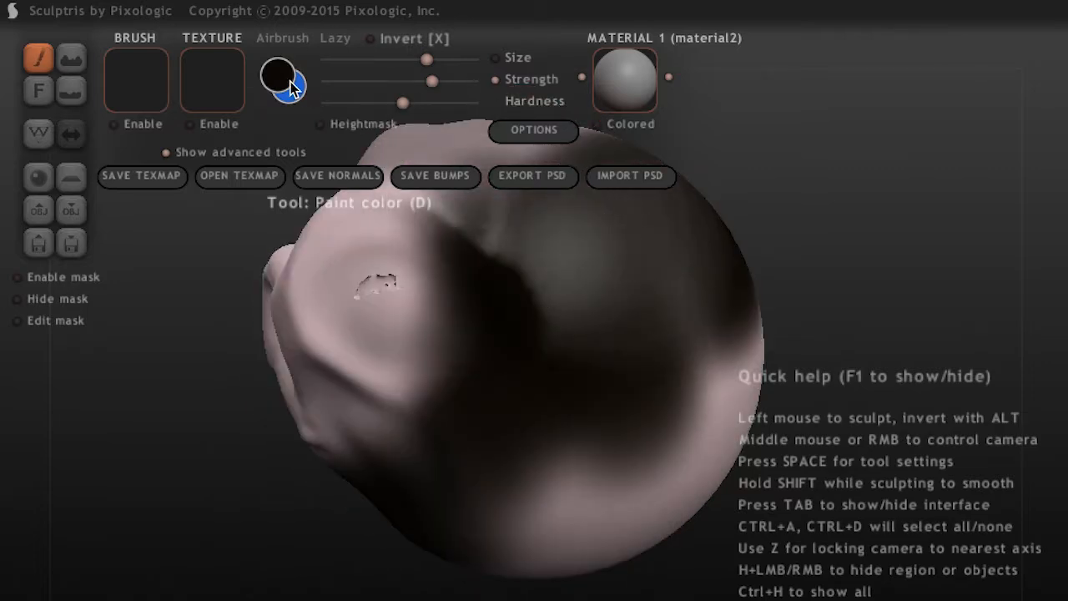
- Choose bright yellow, reduce the brush size, and paint two curved stripes over the black area at the back of the head
left_click(281, 84)
left_click_drag(543, 267, 713, 267)
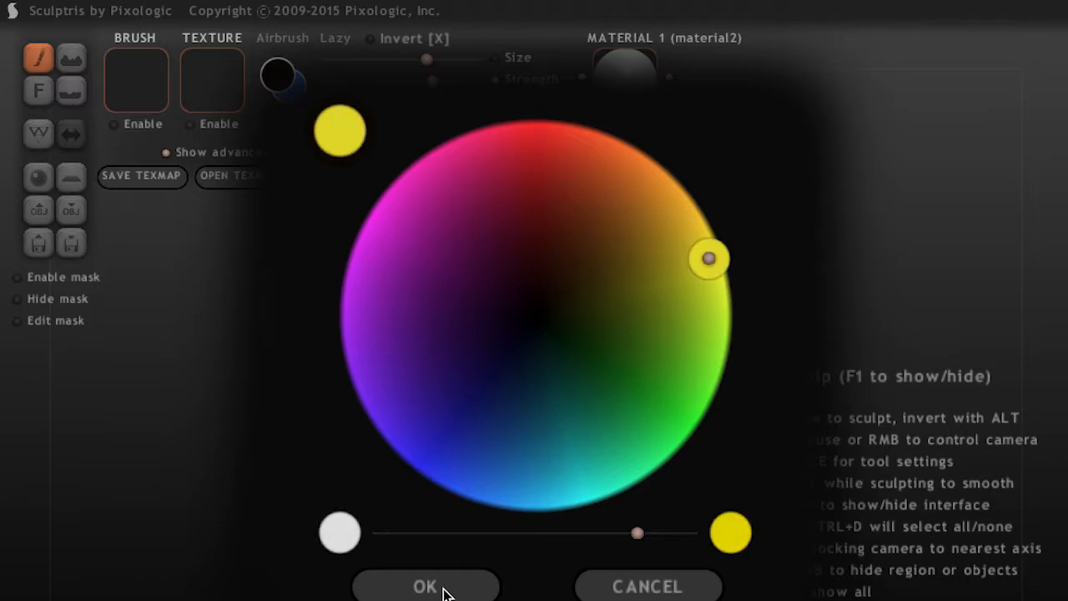
left_click(451, 586)
left_click_drag(409, 55, 386, 51)
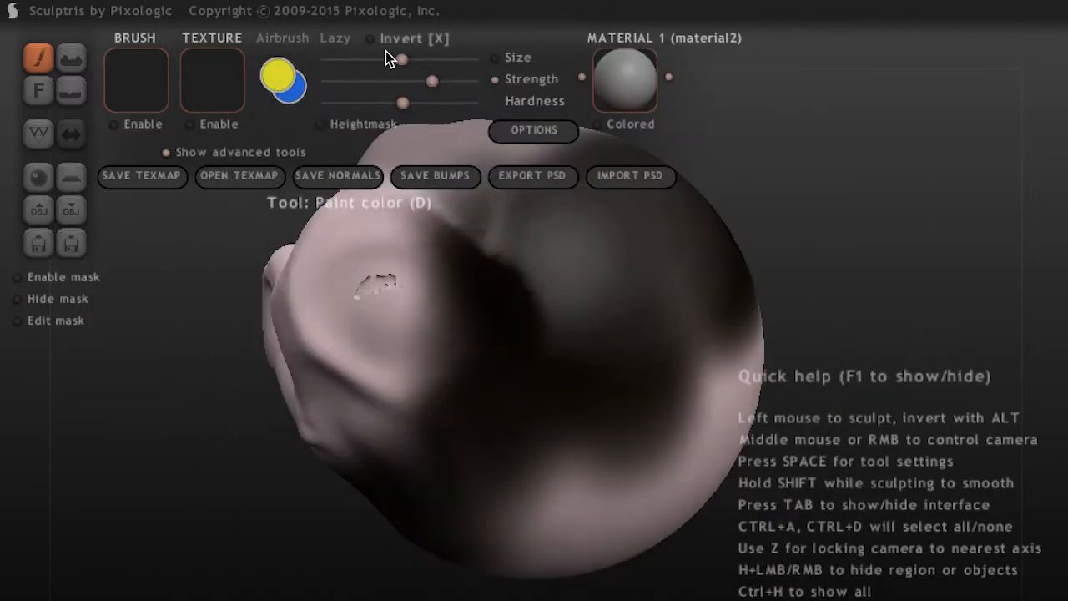
mouse_move(547, 236)
left_mouse_down()
mouse_move(676, 396)
mouse_move(672, 483)
left_mouse_up()
mouse_move(705, 359)
left_mouse_down()
mouse_move(650, 219)
mouse_move(590, 201)
left_mouse_up()
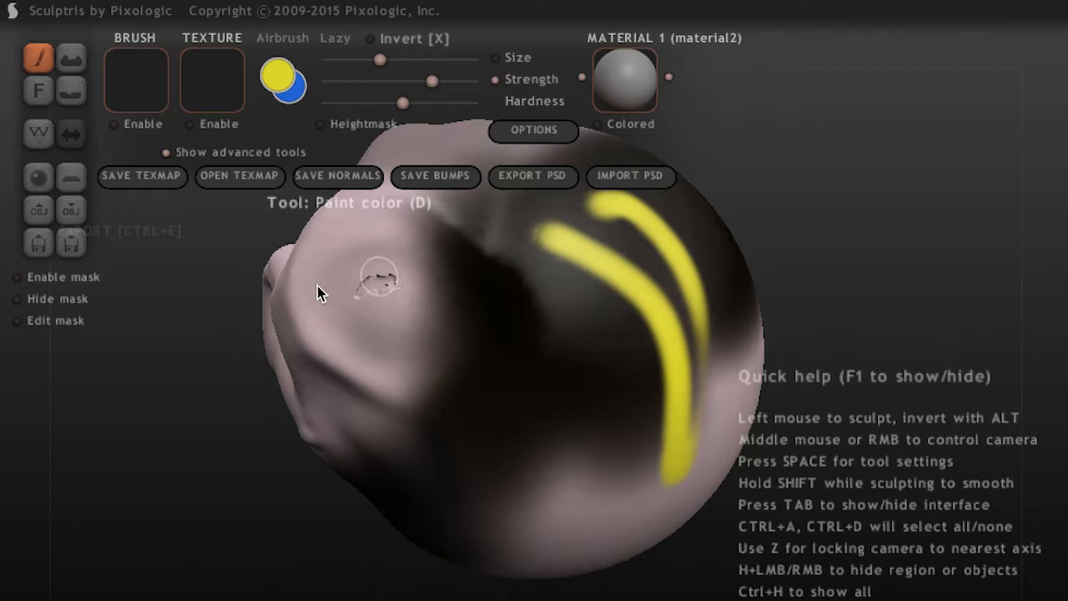
- Export the model as face.obj into a new Desktop folder named facetest
left_click(73, 214)
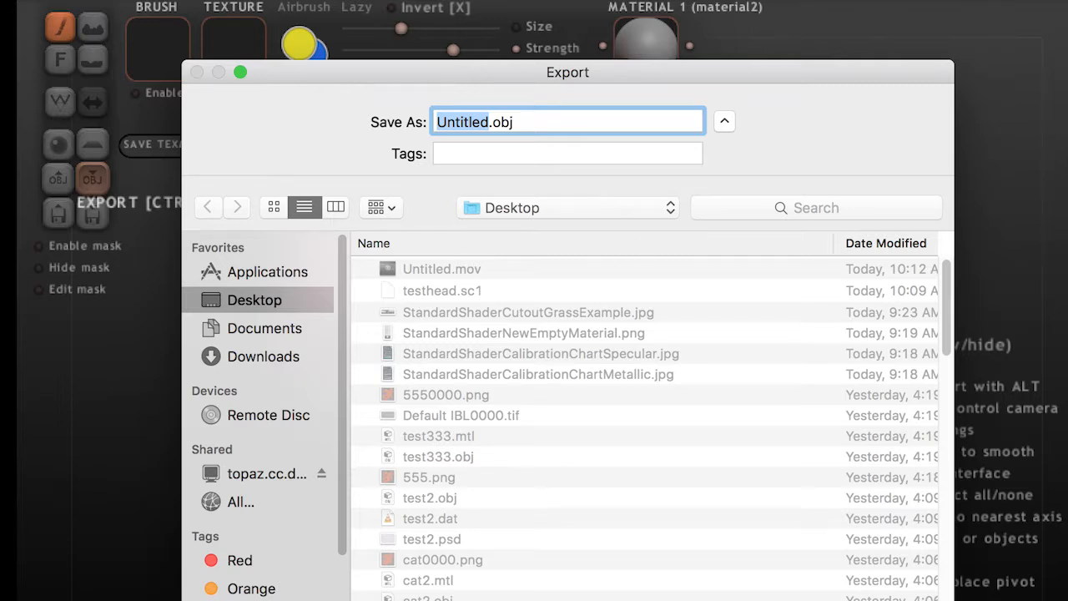
key("super+shift+n")
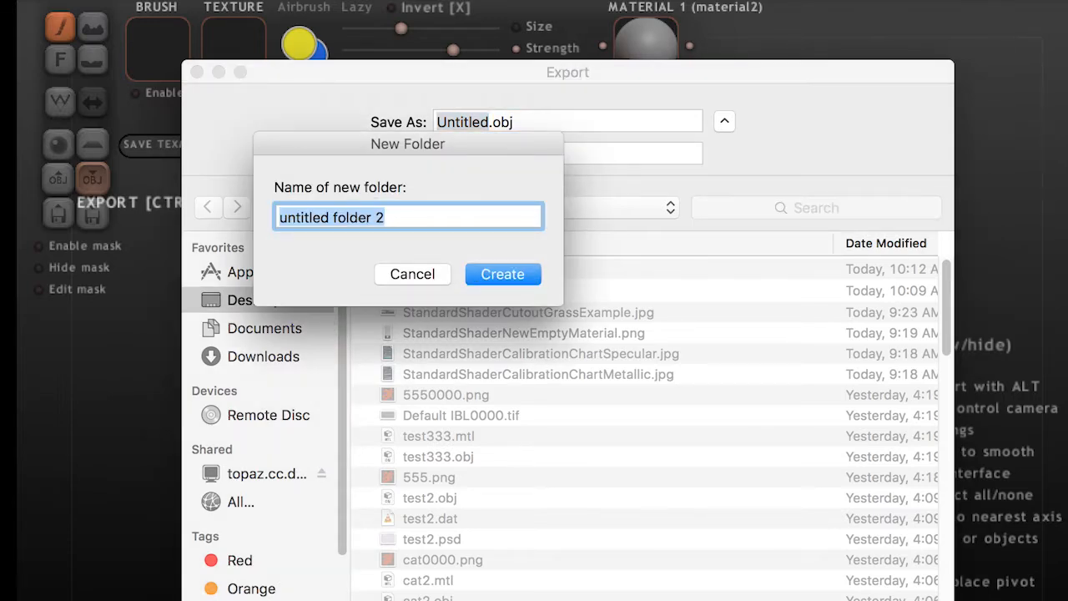
type("facetest")
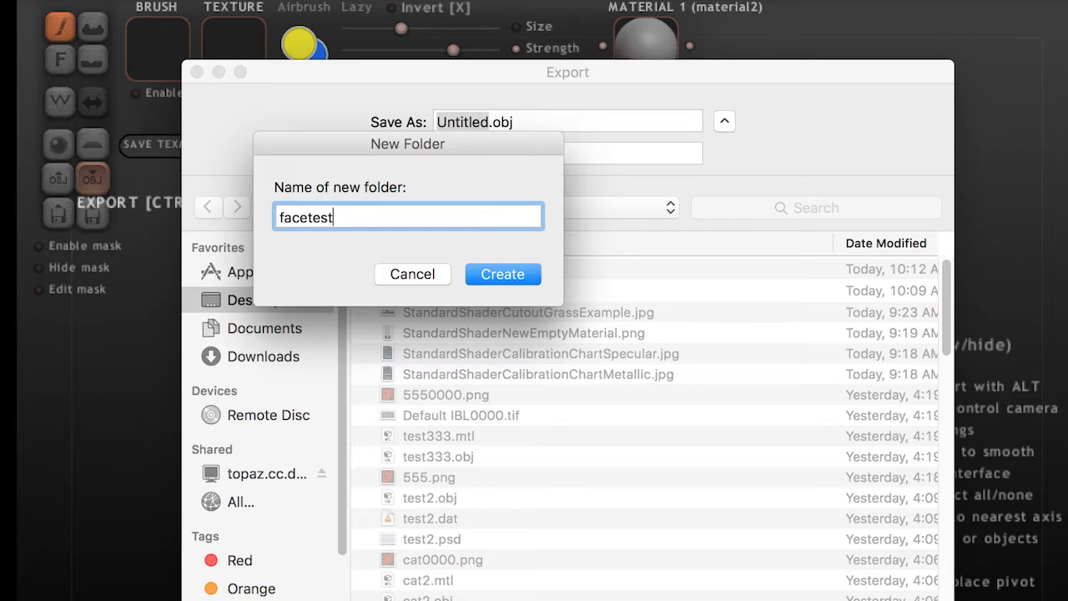
key("Return")
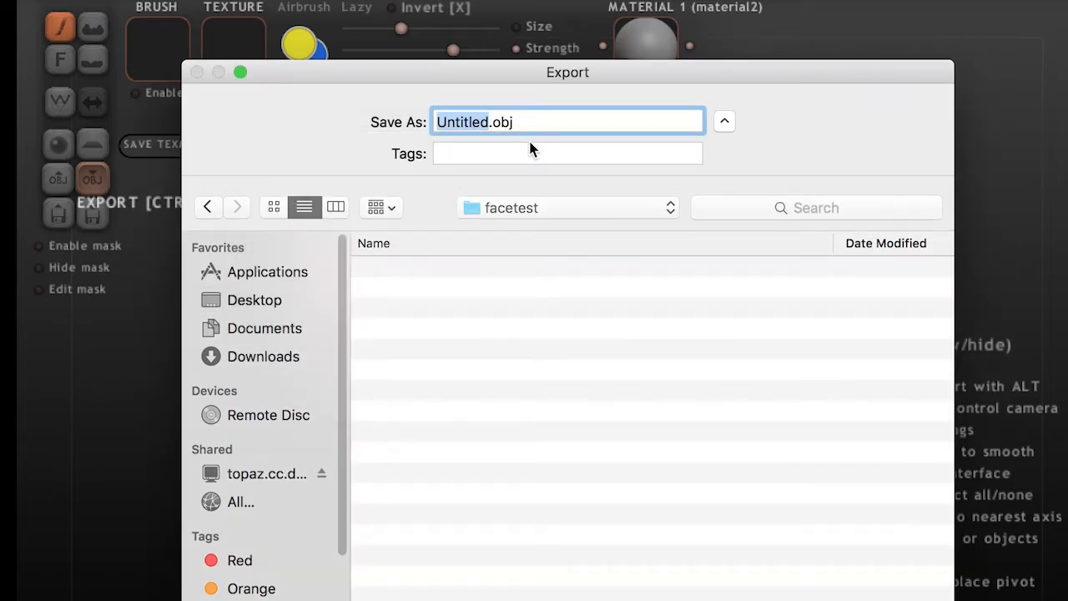
type("face")
key("Return")
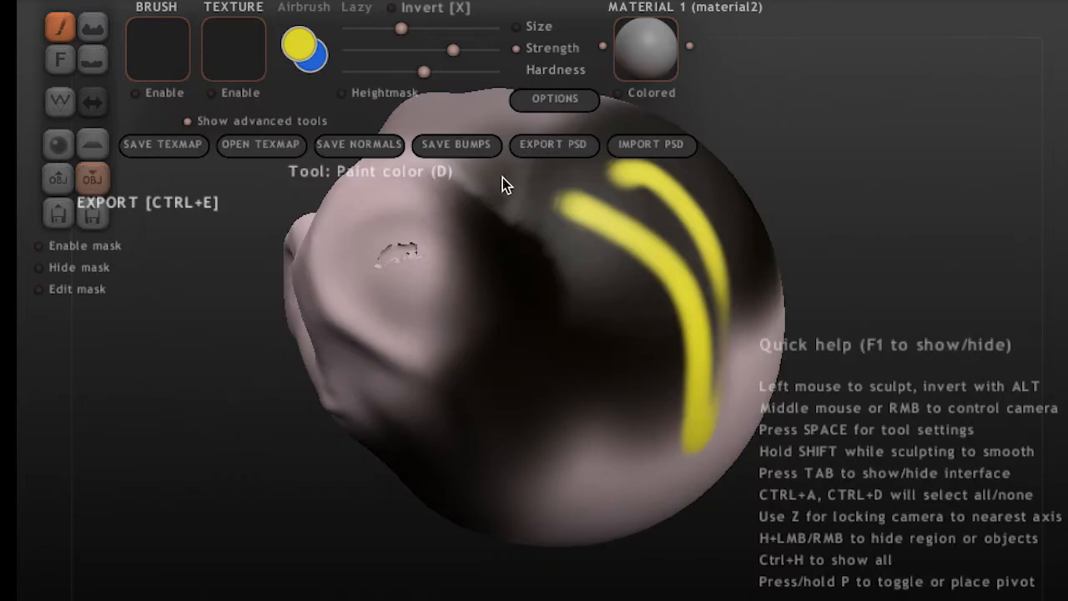
- Save the painted texture map as face.png in the facetest folder
left_click(181, 147)
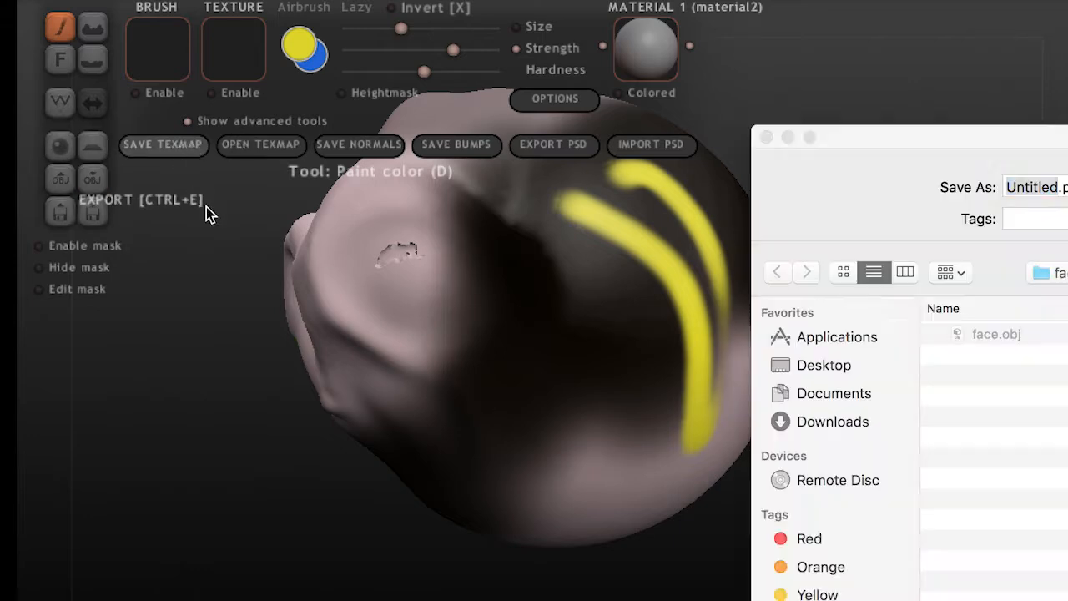
left_click_drag(867, 125, 350, 56)
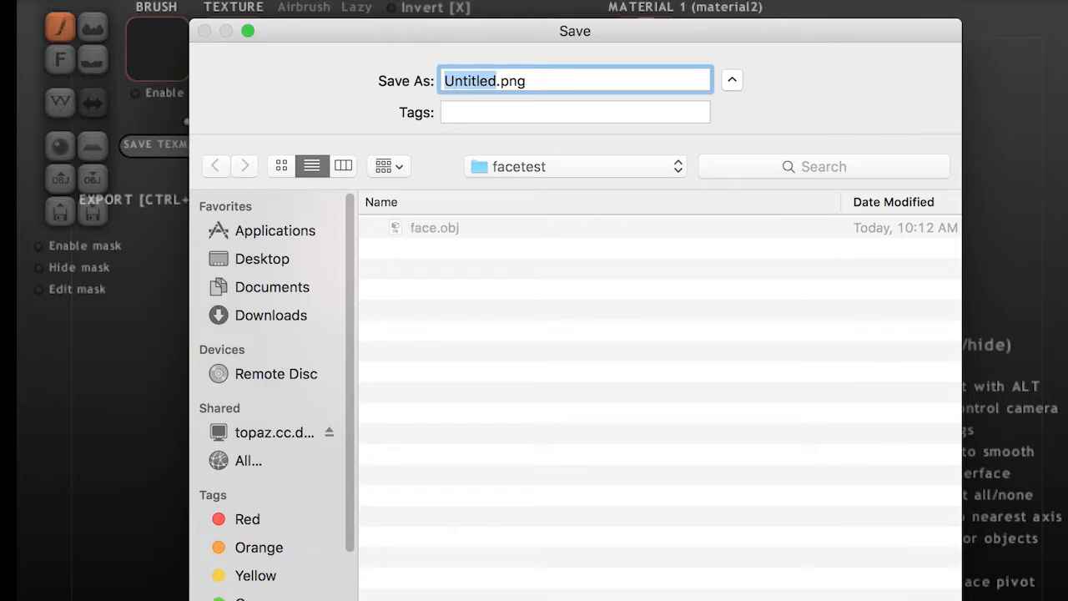
type("face")
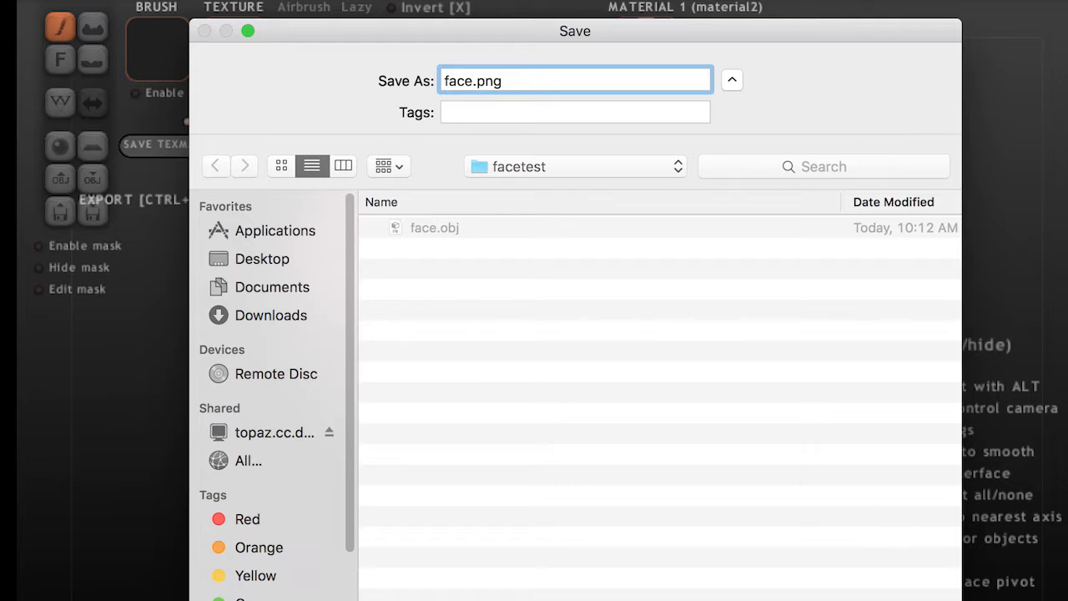
key("Return")
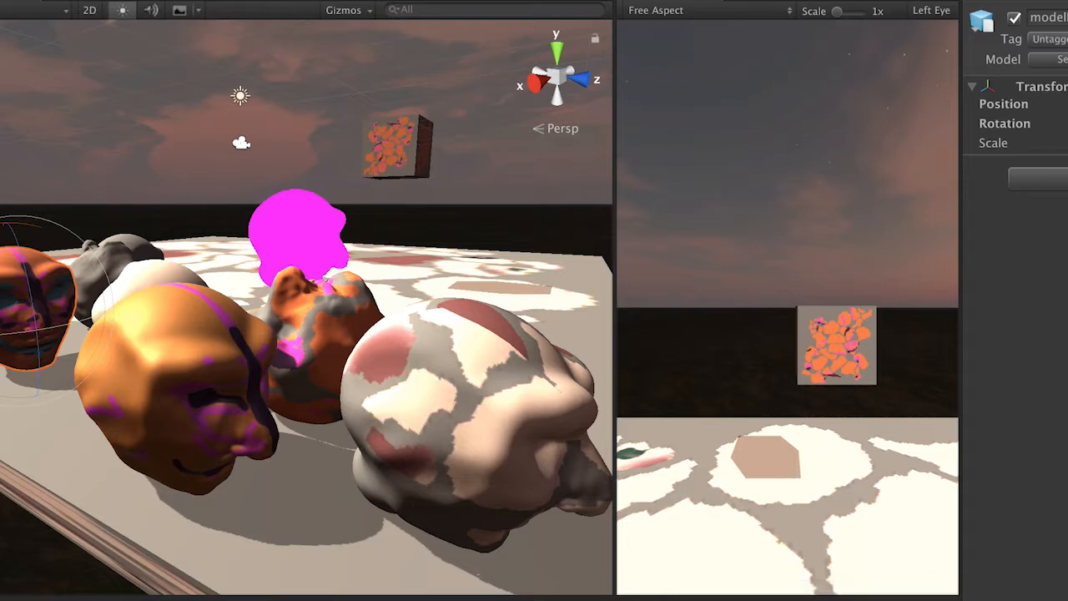
- Switch to Finder and open the facetest folder
key("super+Tab")
left_click_drag(1067, 190, 720, 146)
double_click(493, 217)
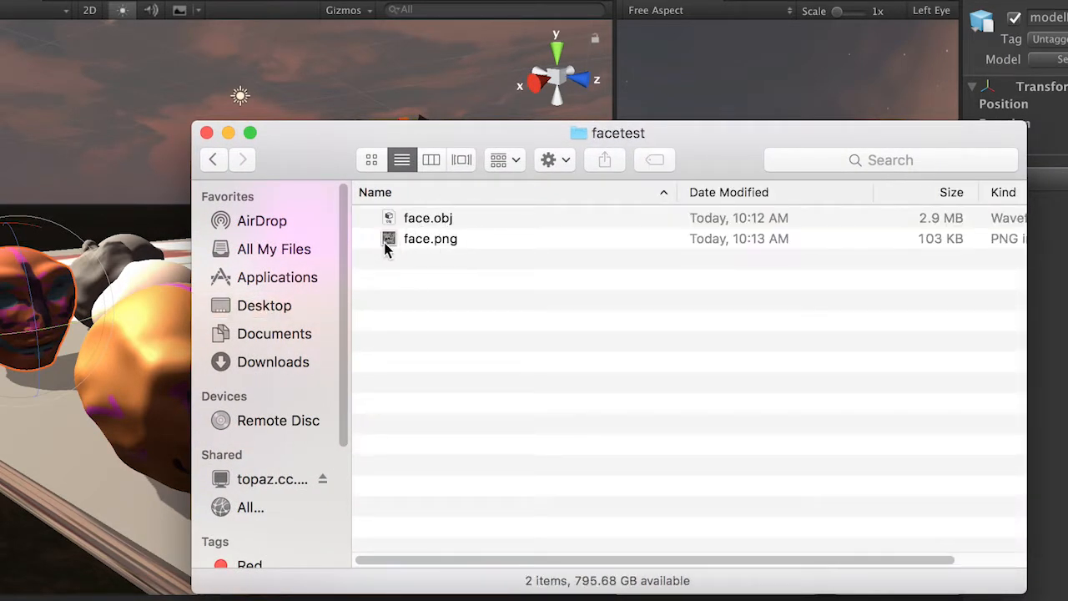
- Open face.obj in Photoshop as a 7 × 5 inch, 300 pixels/inch document with 3D units in millimetres
left_click(392, 220)
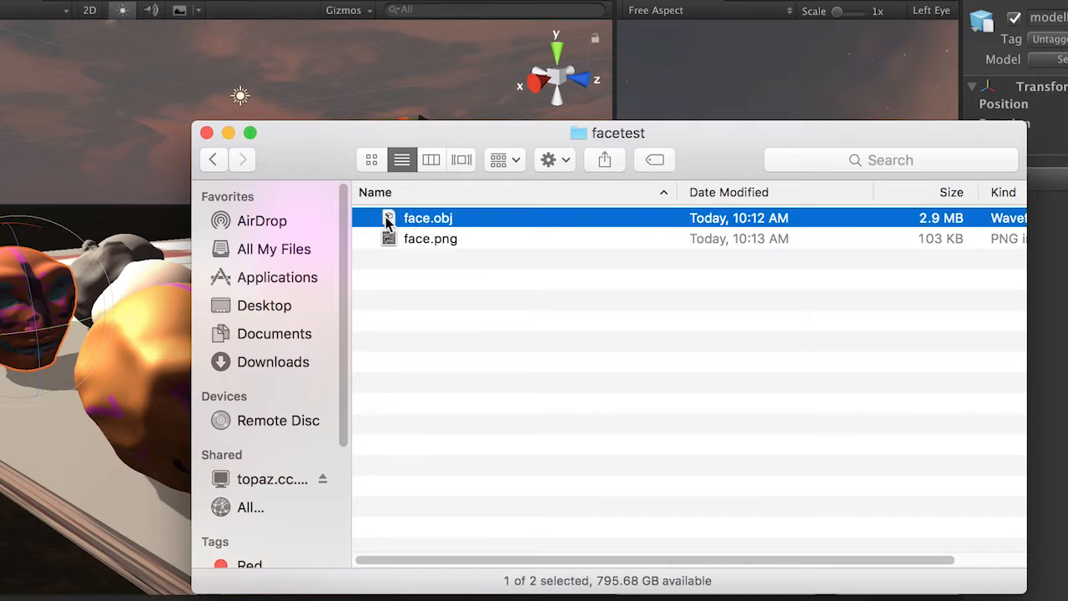
left_click_drag(390, 221, 617, 593)
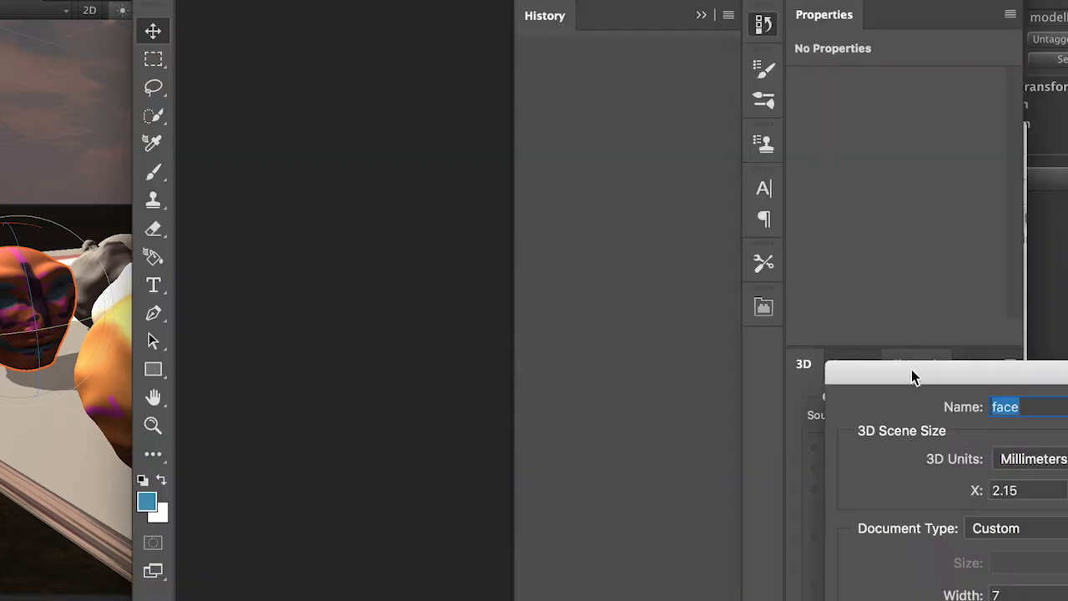
left_click_drag(986, 375, 488, 103)
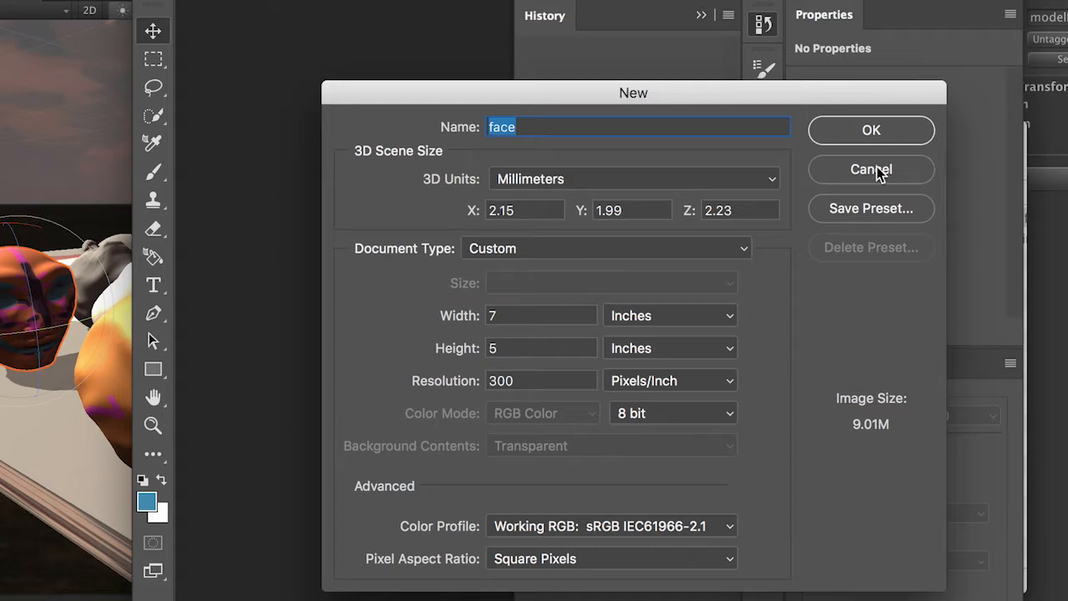
left_click(909, 132)
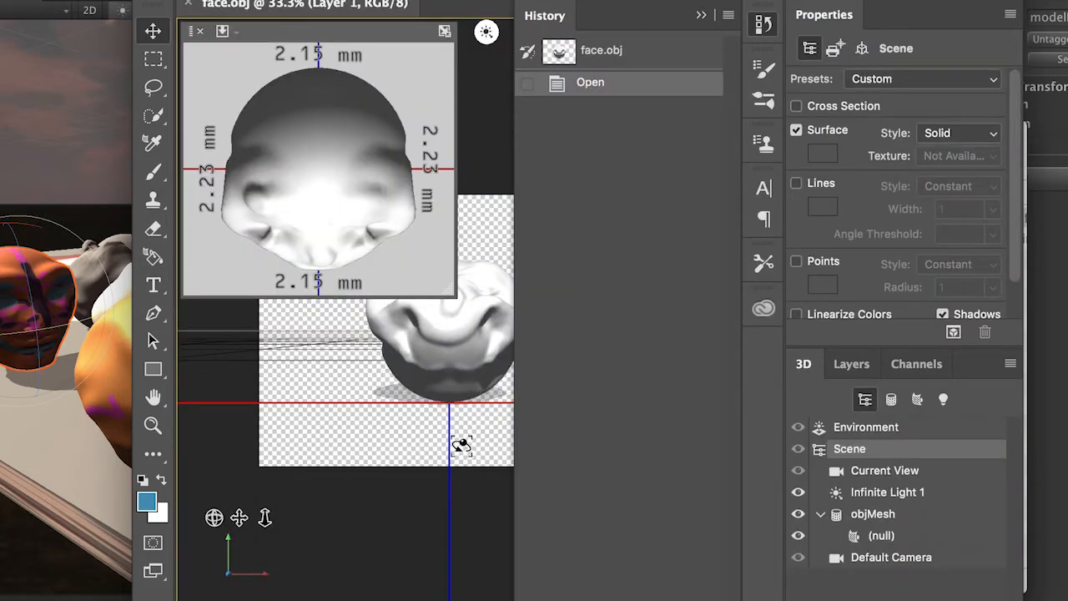
- Orbit the 3D camera to examine the head from the side and above, collapsing the History panel and moving the window clear of Finder
left_click_drag(411, 442, 451, 409)
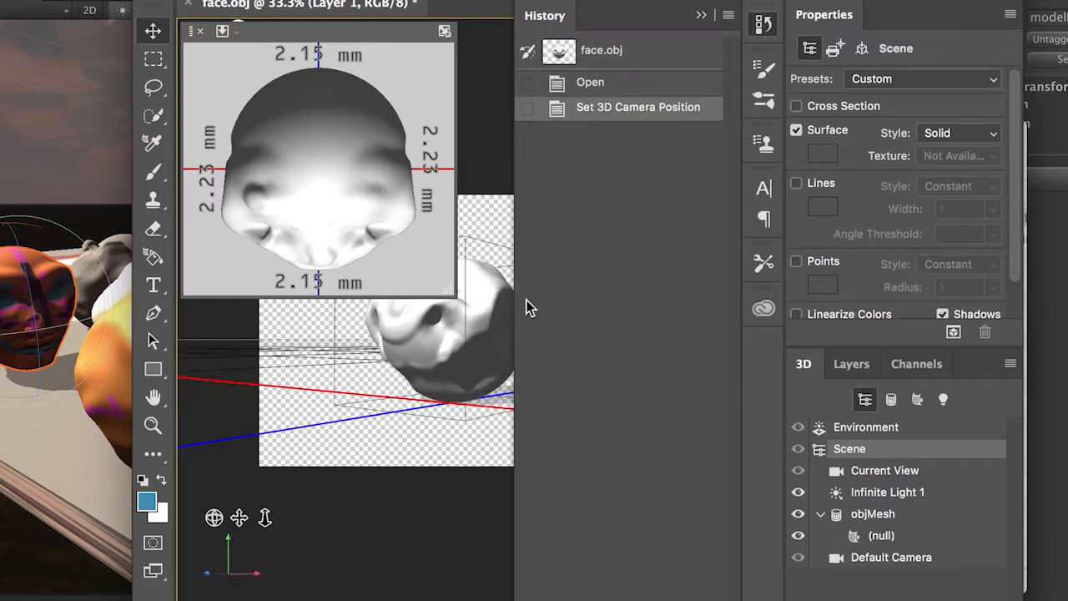
left_click(702, 16)
left_click_drag(544, 419, 503, 322)
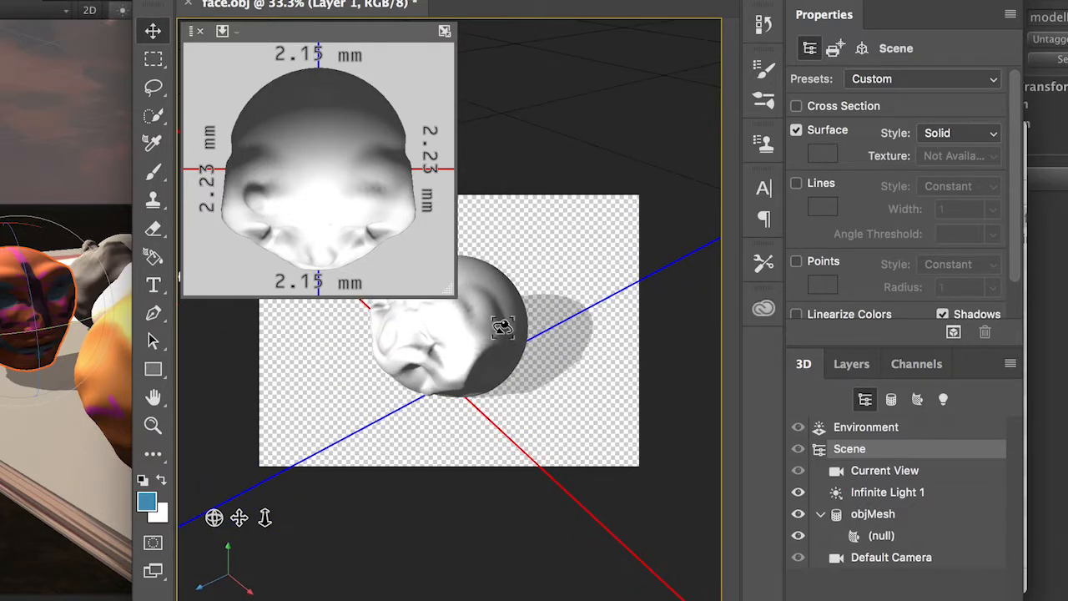
left_click_drag(584, 433, 619, 394)
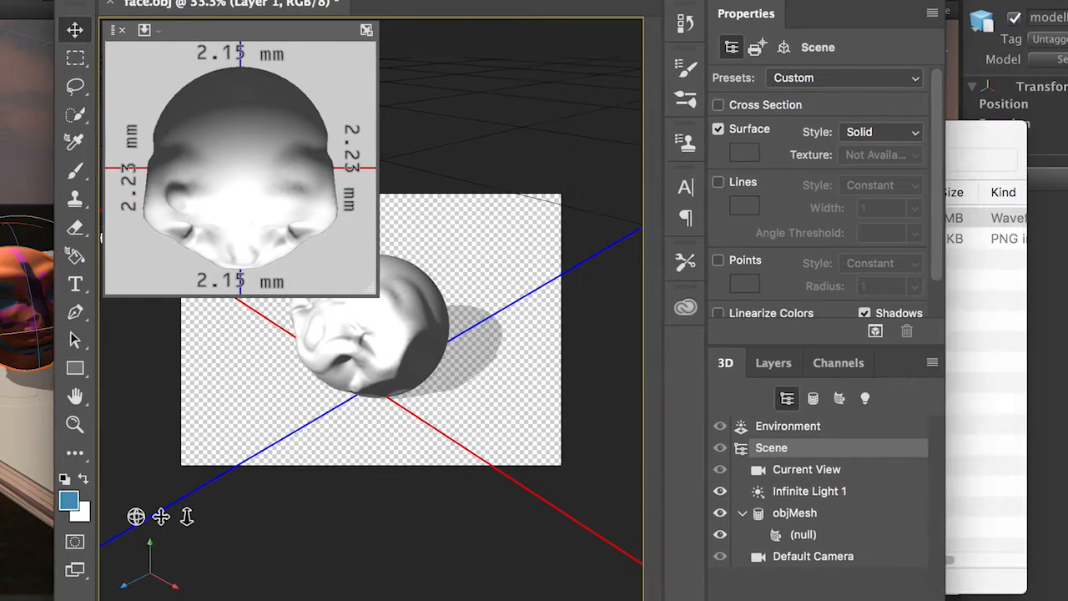
left_click_drag(501, 1, 444, 1)
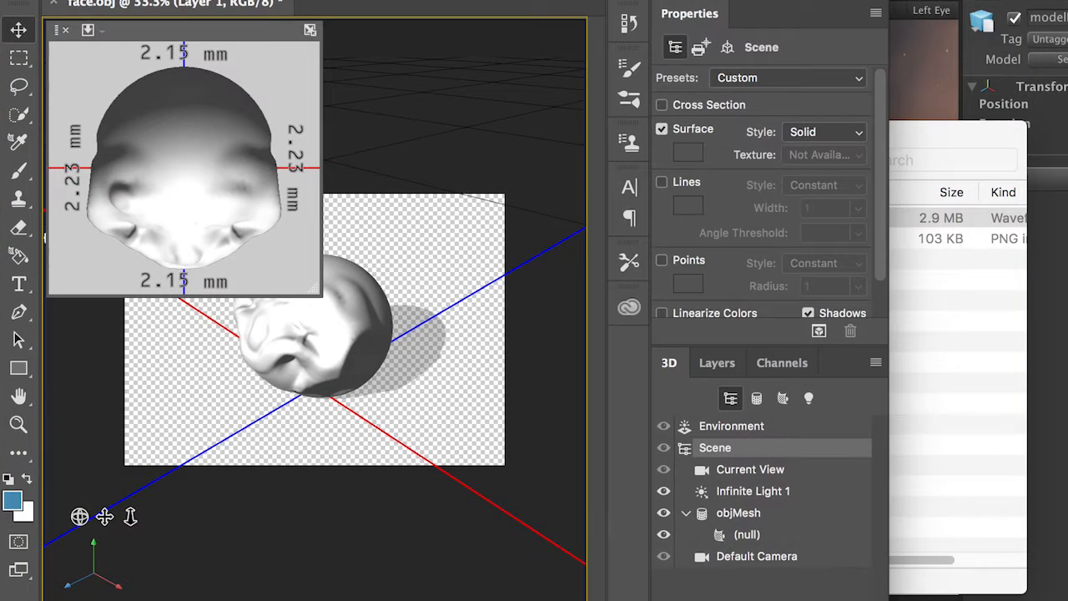
- Enlarge the Photoshop window and orbit the 3D camera to a lower view of the head
left_click_drag(888, 600, 1066, 600)
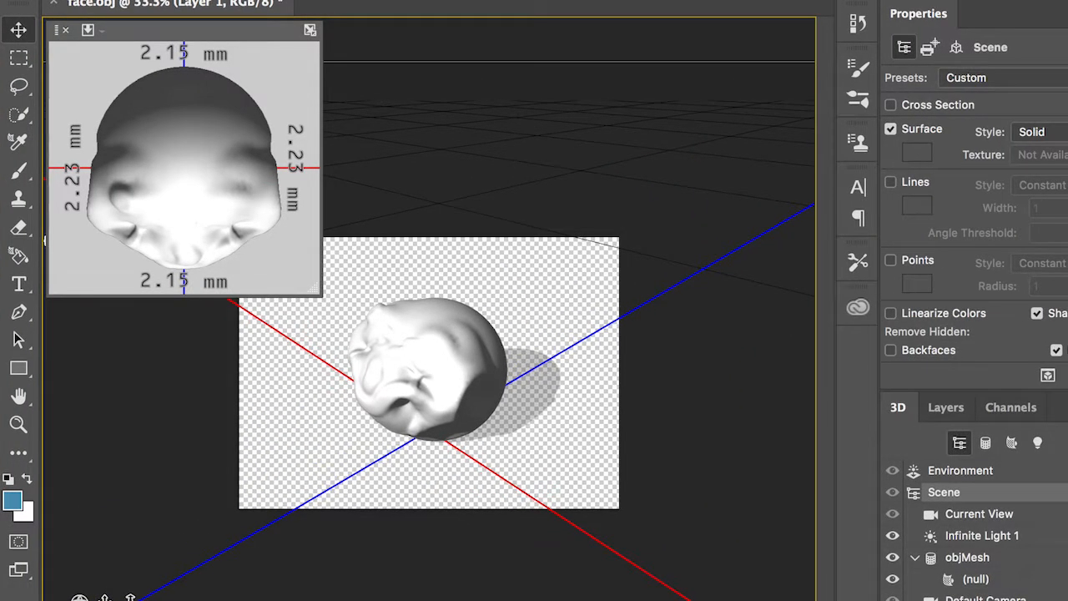
left_click(934, 410)
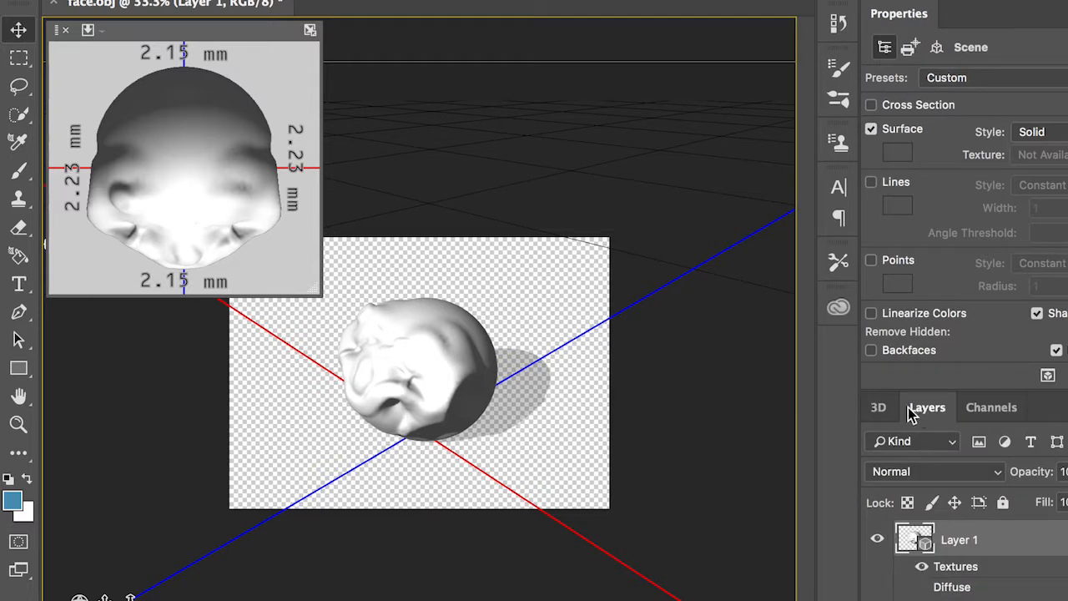
left_click(880, 417)
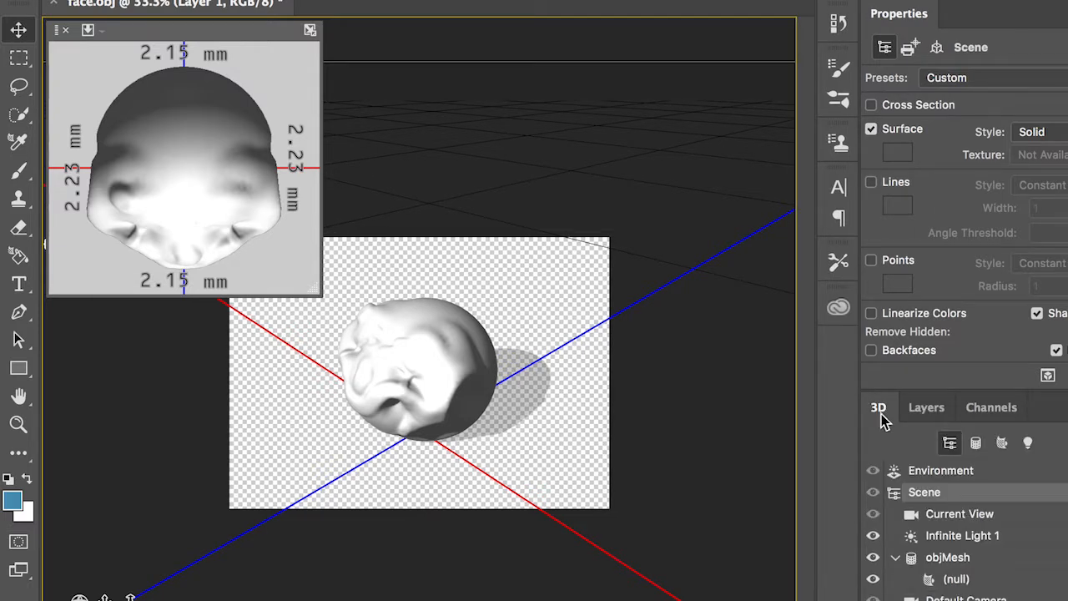
left_click_drag(696, 450, 750, 408)
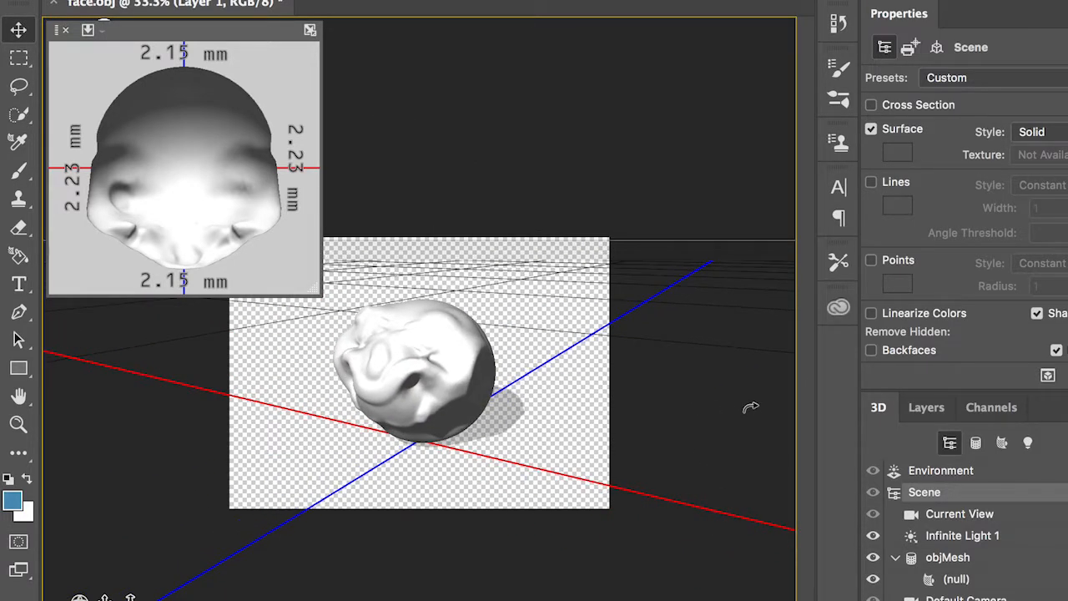
left_click_drag(572, 386, 547, 398)
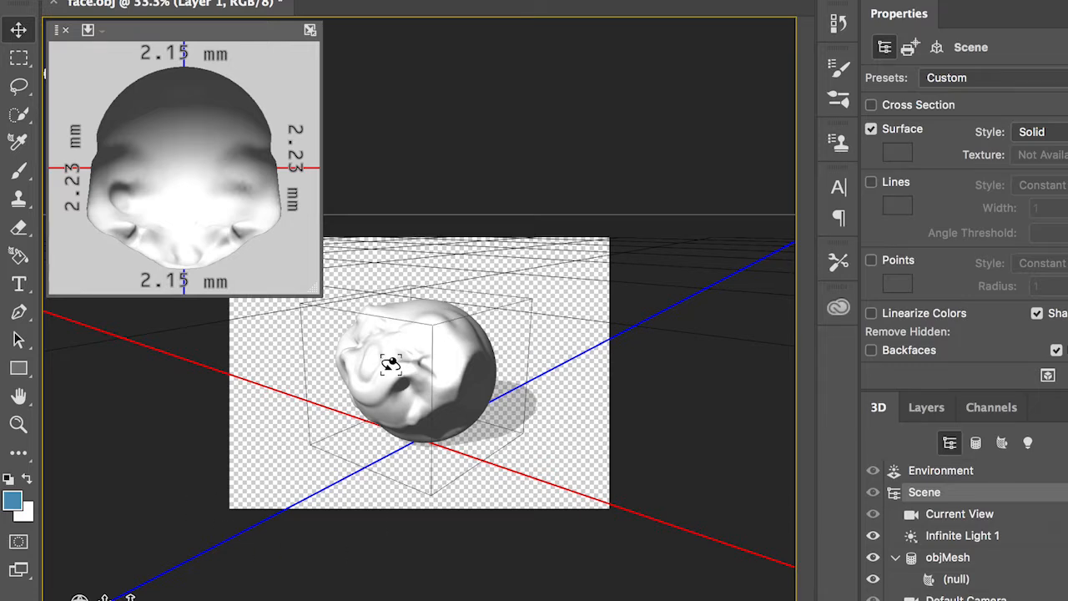
- Replace the diffuse texture of the objMesh material with face.png from the facetest folder
left_click(953, 579)
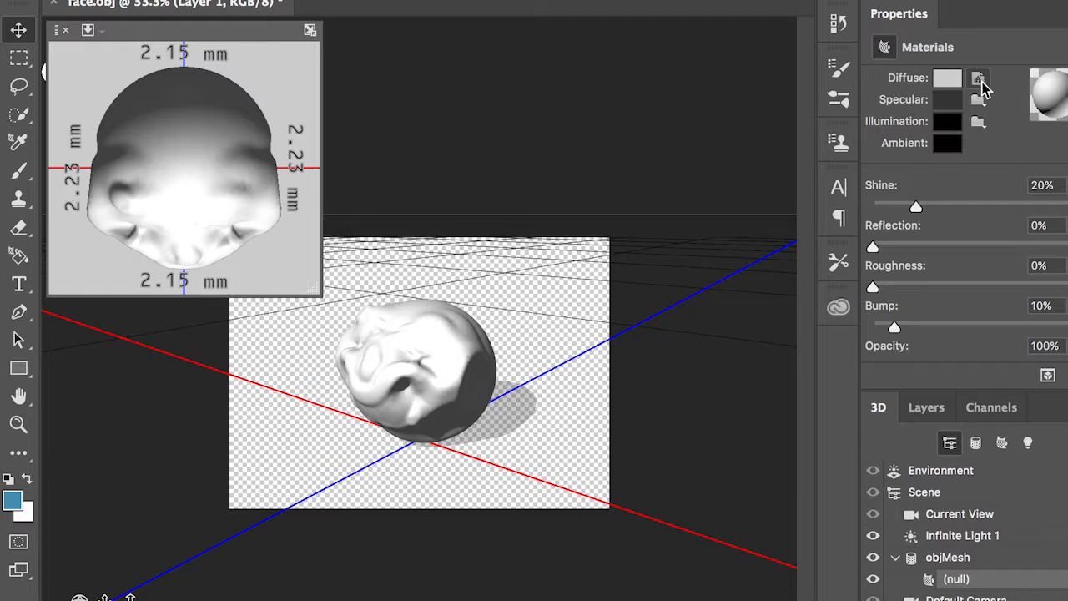
left_click(978, 79)
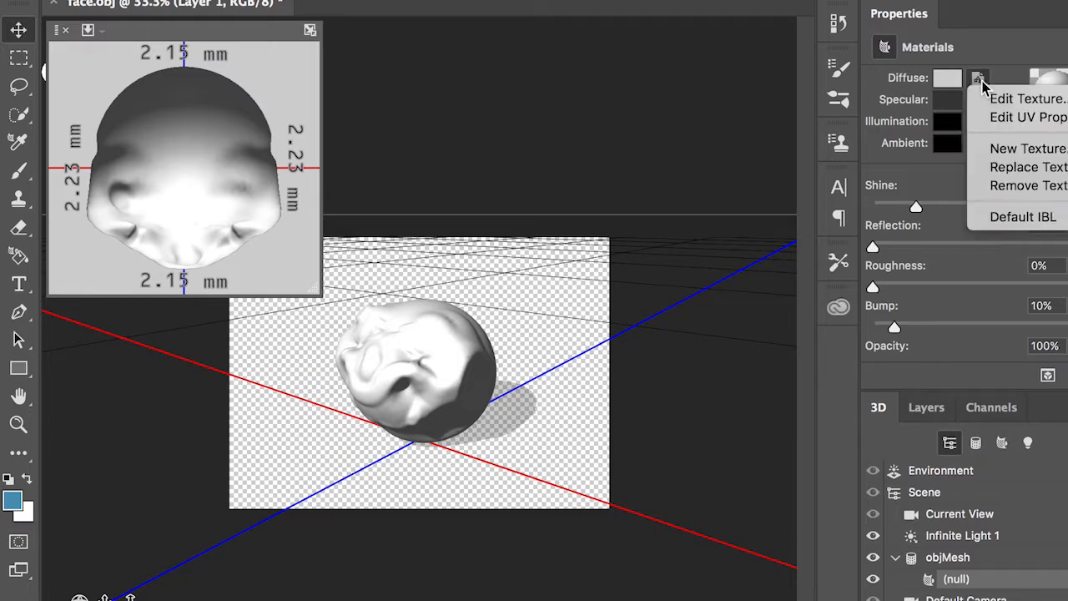
left_click(1000, 167)
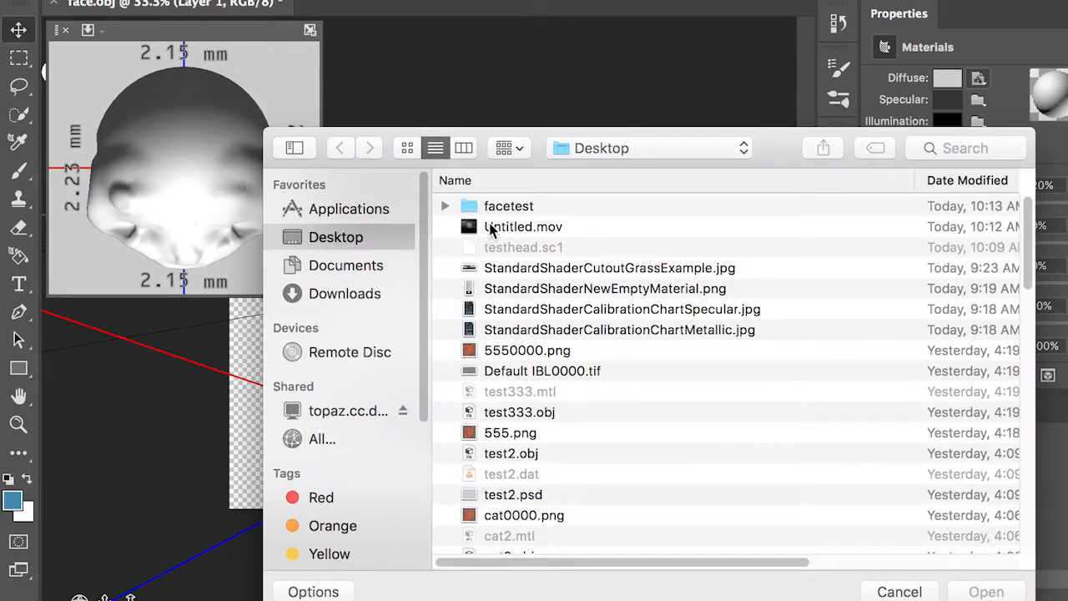
double_click(501, 206)
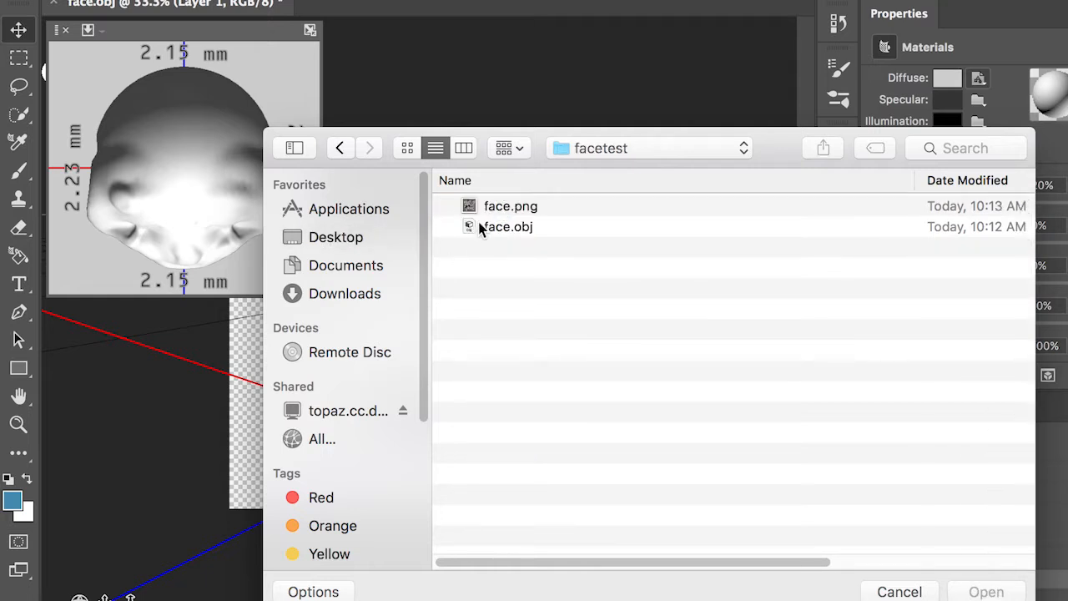
left_click(482, 209)
left_click(989, 591)
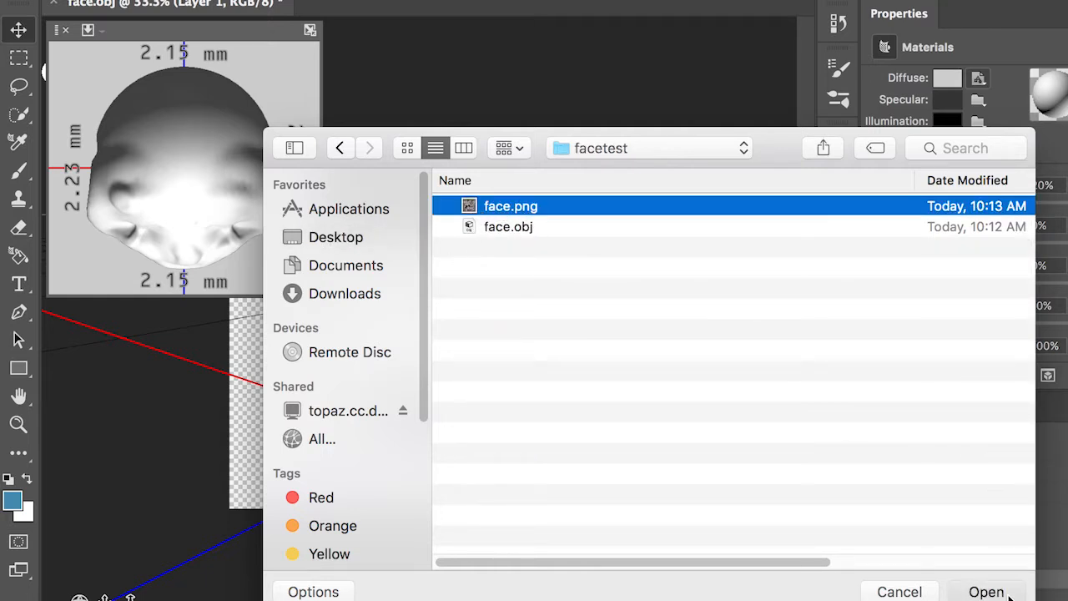
- Turn the head's face into view and paint blue brush strokes across the forehead and above one brow
left_click_drag(499, 428, 611, 349)
left_click_drag(540, 301, 573, 316)
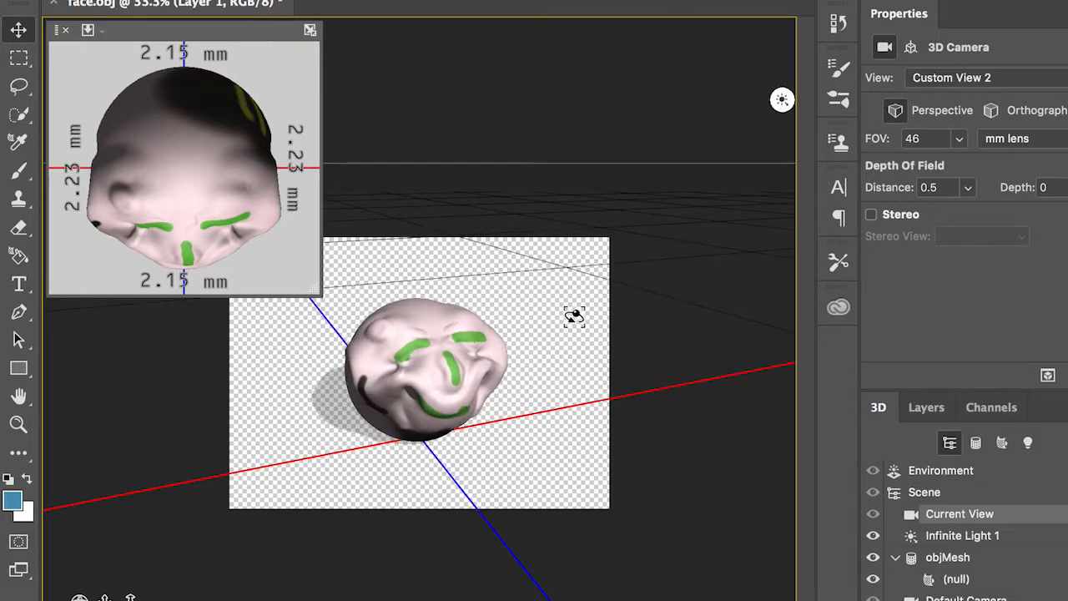
left_click(21, 173)
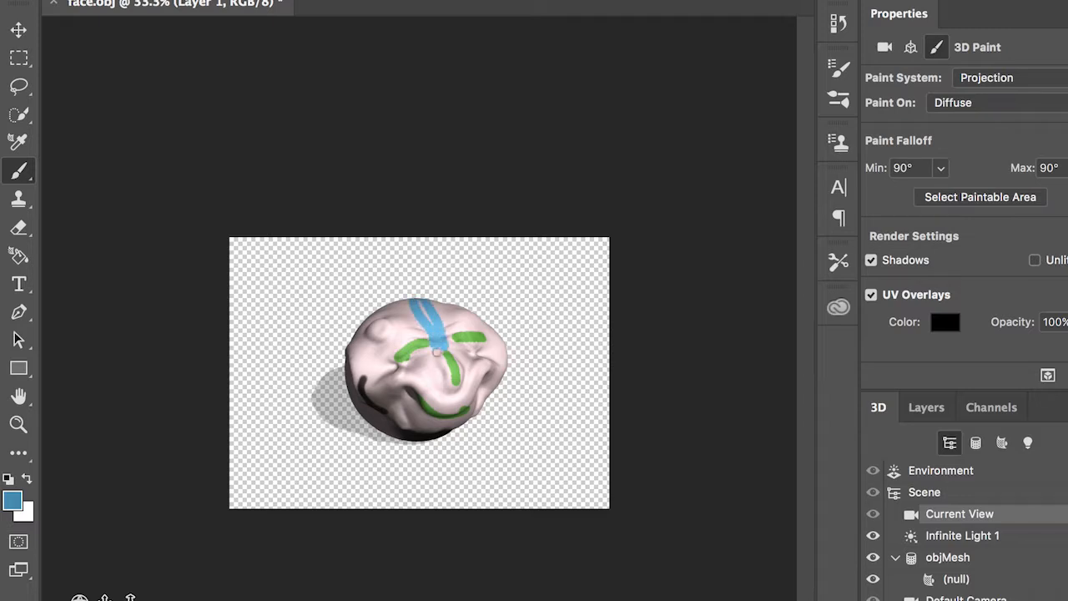
left_click_drag(372, 349, 365, 356)
right_click(405, 349)
left_click(517, 284)
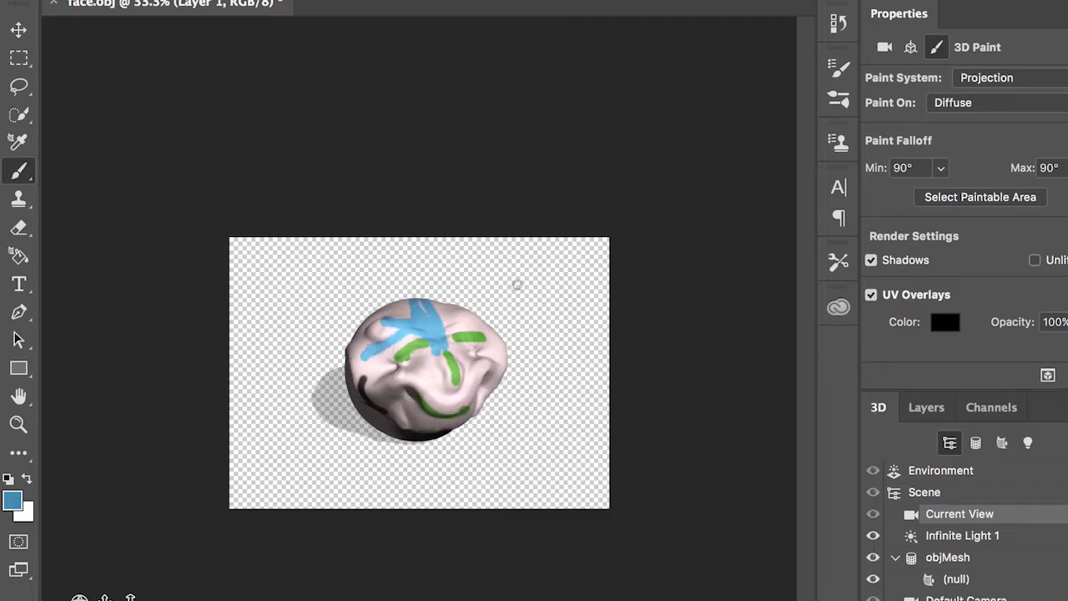
- Paint blue brush strokes along the side of the head toward the back, and return the camera to the face
key("v")
left_click_drag(519, 314, 615, 506)
left_click_drag(482, 456, 572, 367)
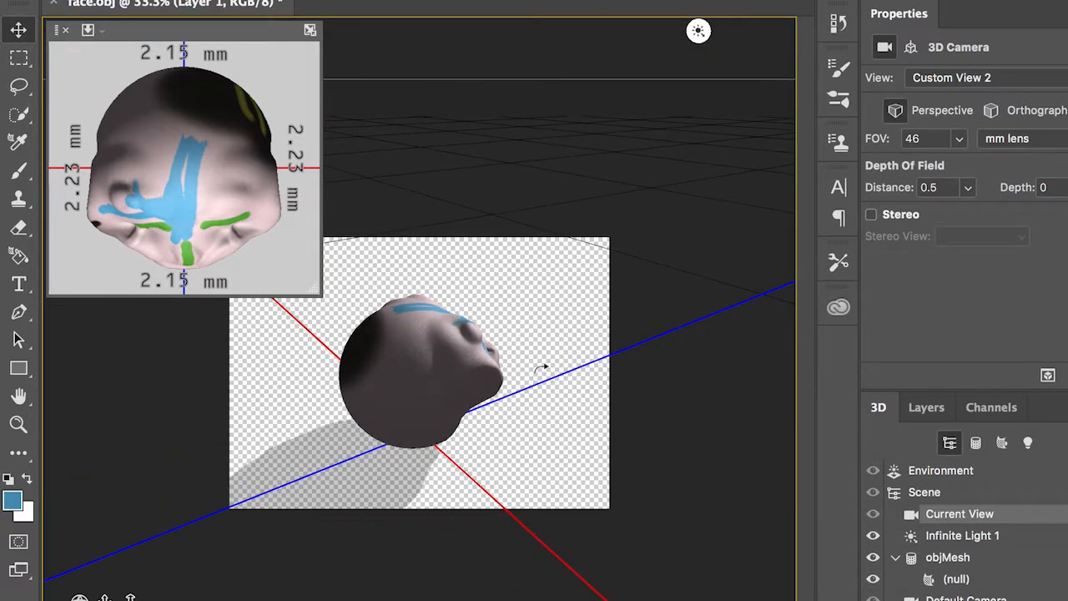
key("b")
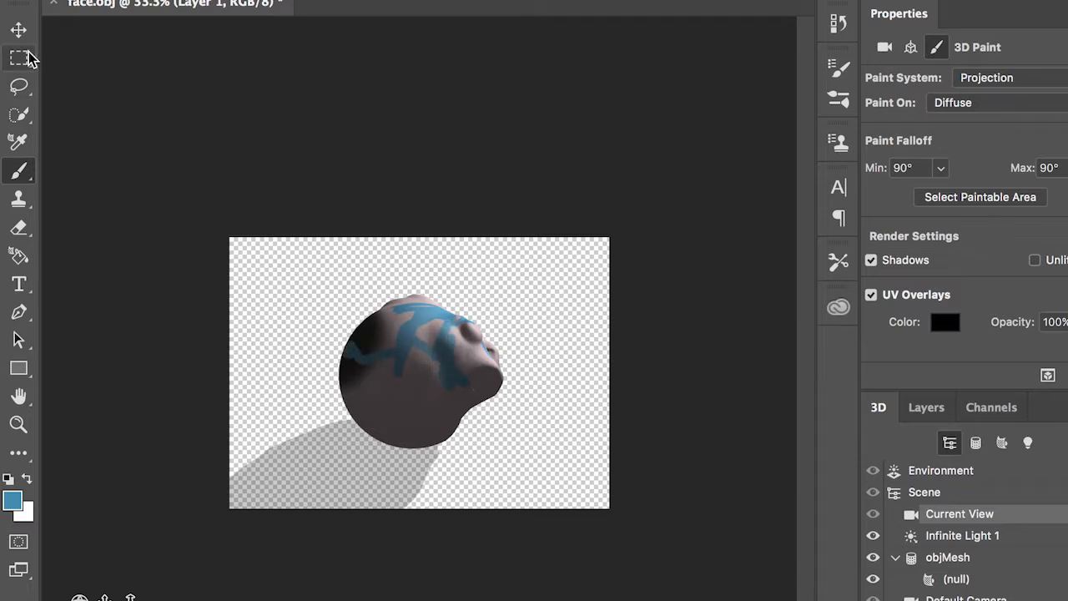
key("v")
left_click_drag(633, 377, 454, 414)
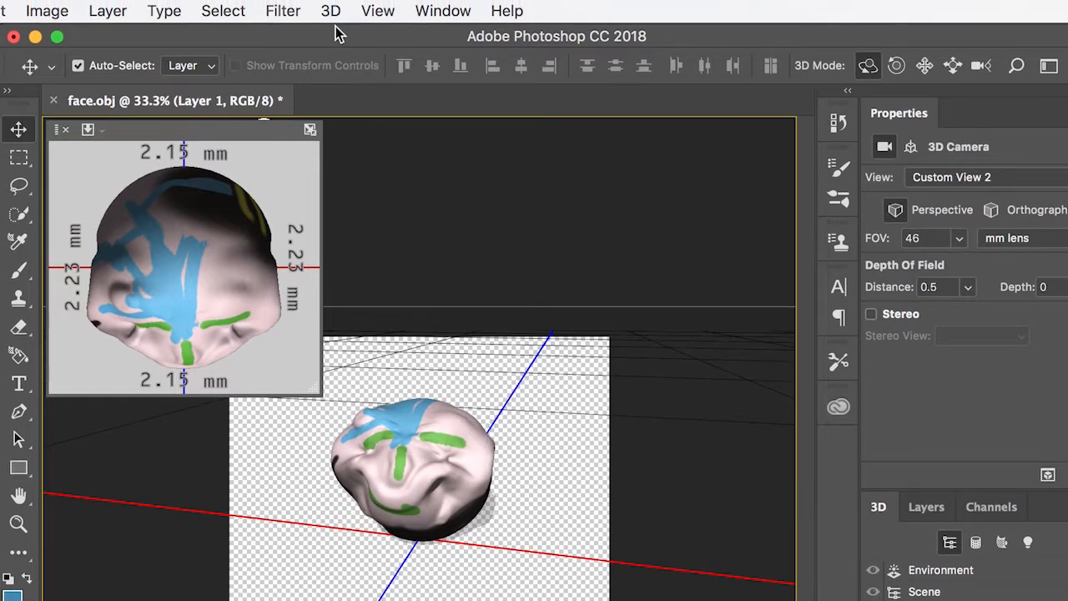
- Export the 3D layer as Wavefront|OBJ, keeping the textures in their original formats
left_click(332, 11)
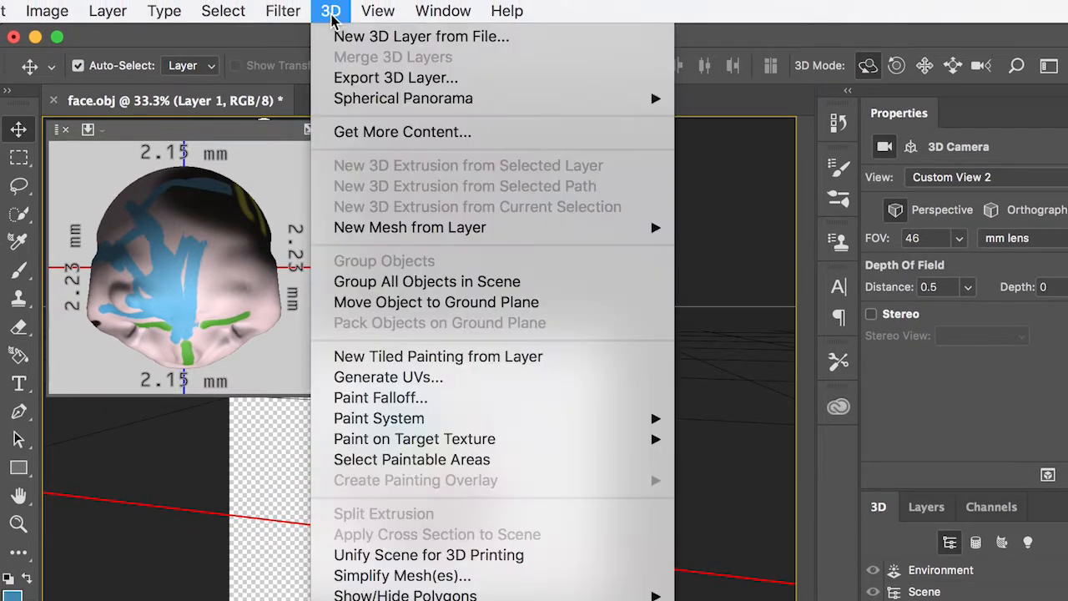
left_click(359, 78)
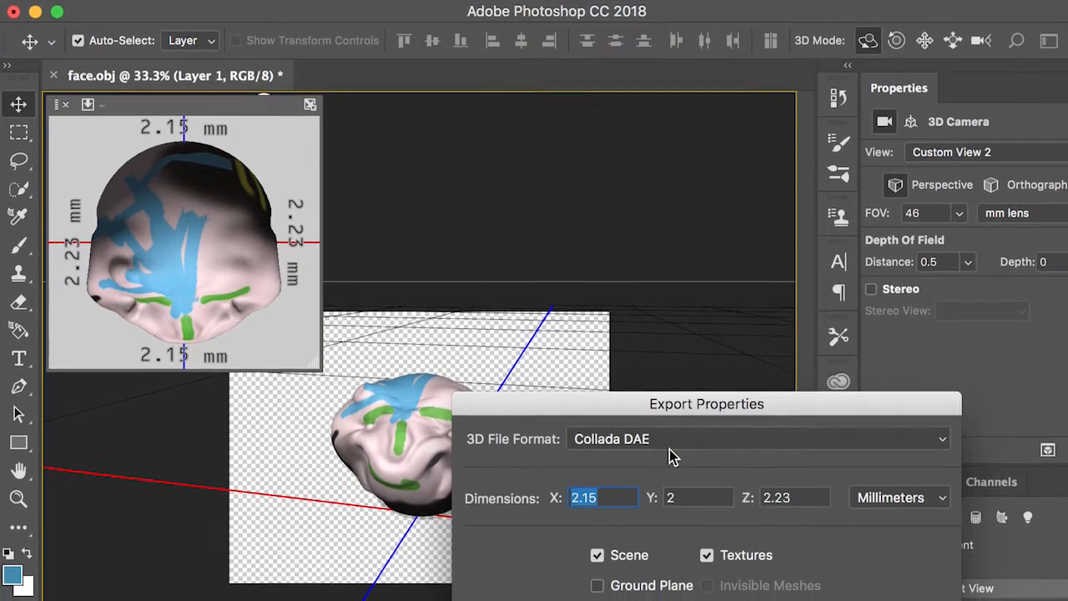
left_click_drag(597, 396, 422, 394)
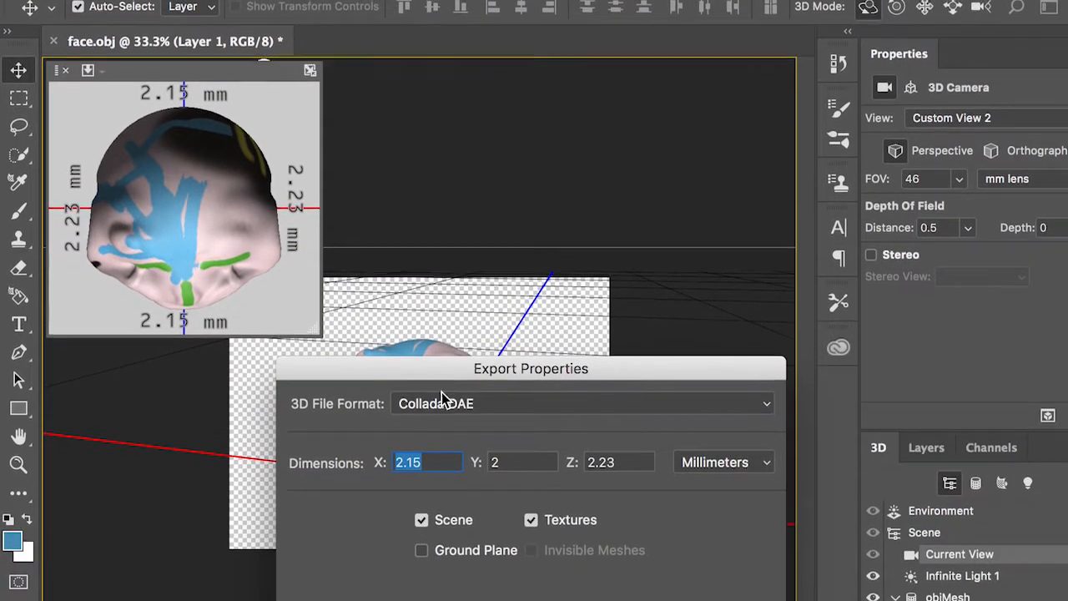
left_click(482, 428)
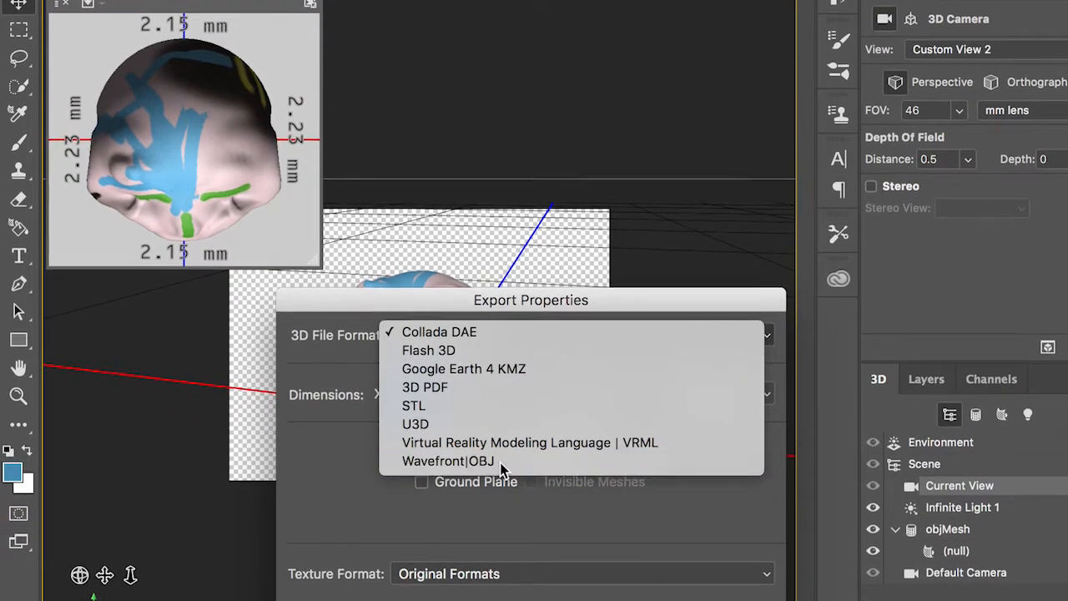
left_click(499, 489)
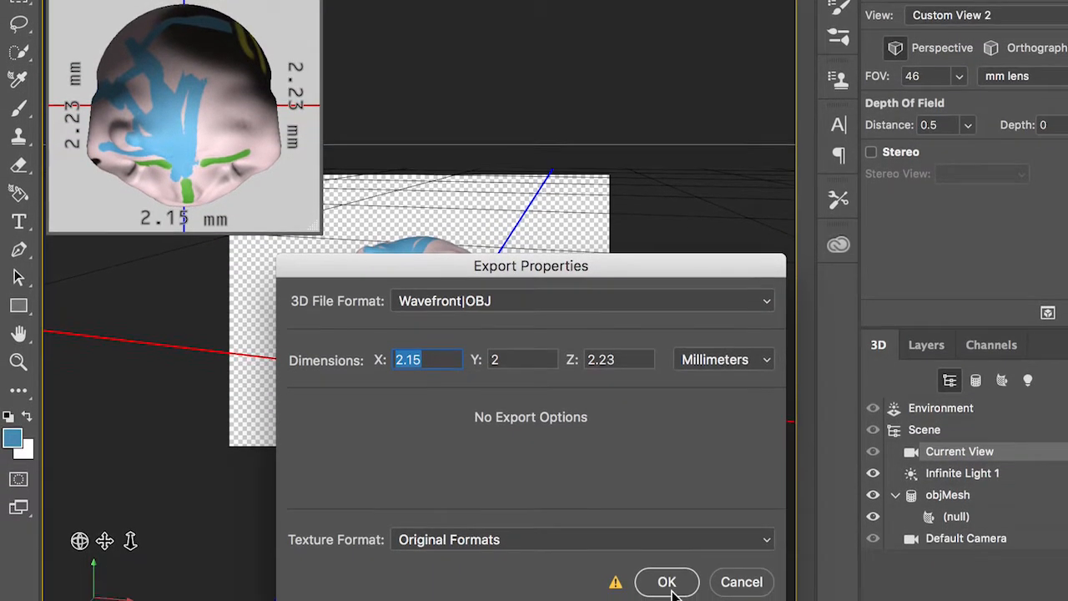
left_click(672, 575)
- Create a finalFace folder inside facetest and save the exported model there
left_click_drag(974, 30, 429, 0)
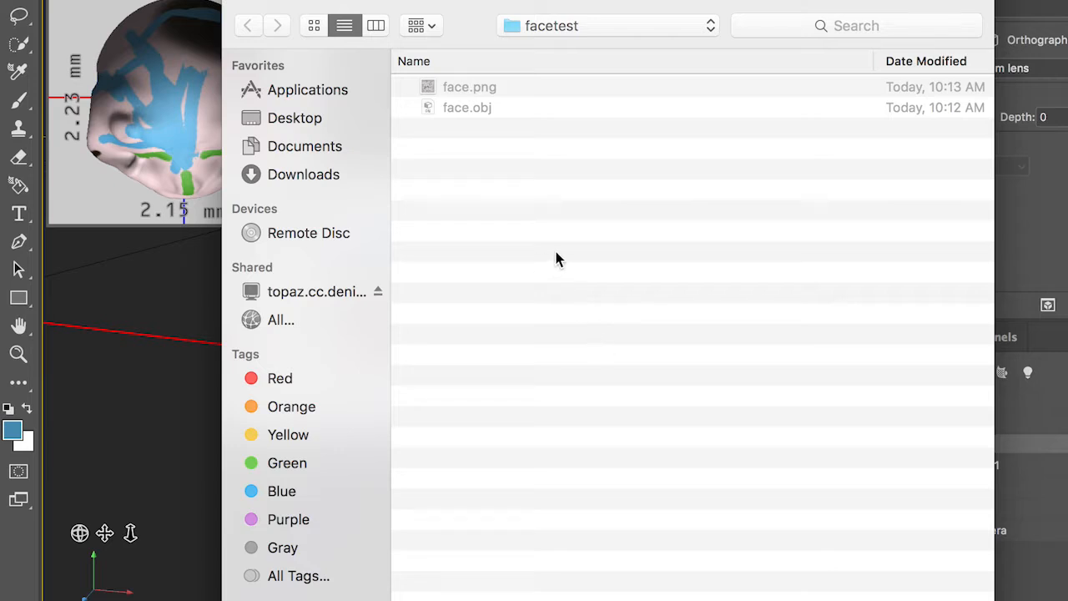
left_click(279, 600)
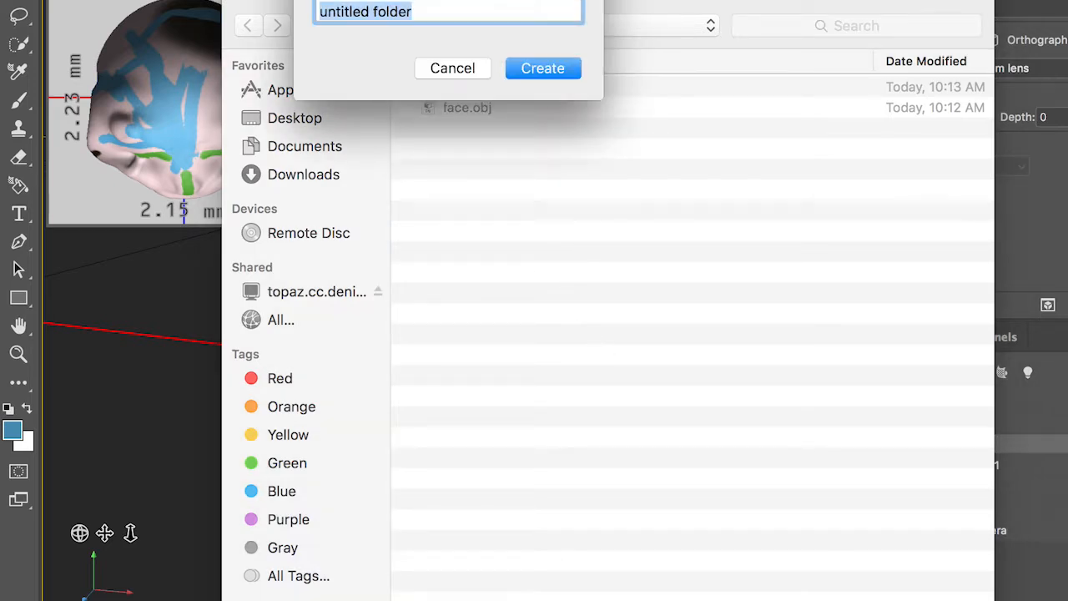
type("final")
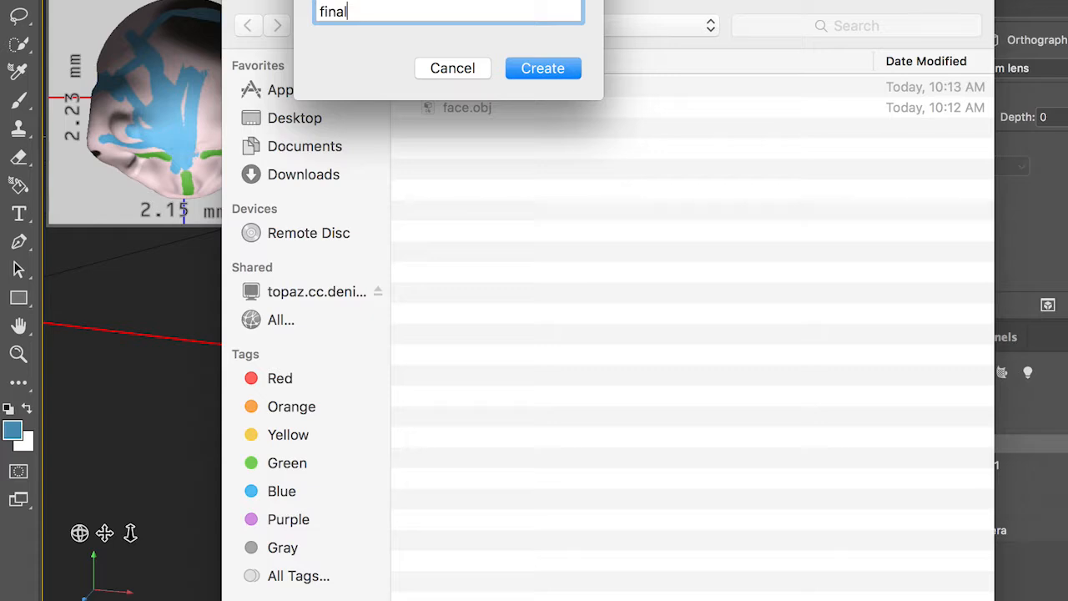
type("Face")
key("Return")
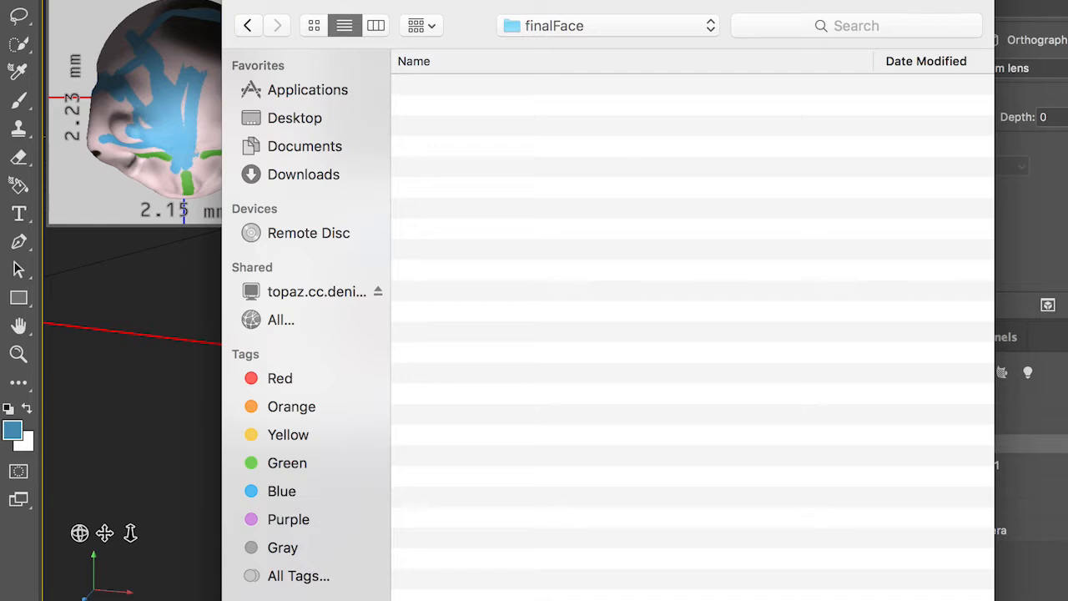
key("Return")
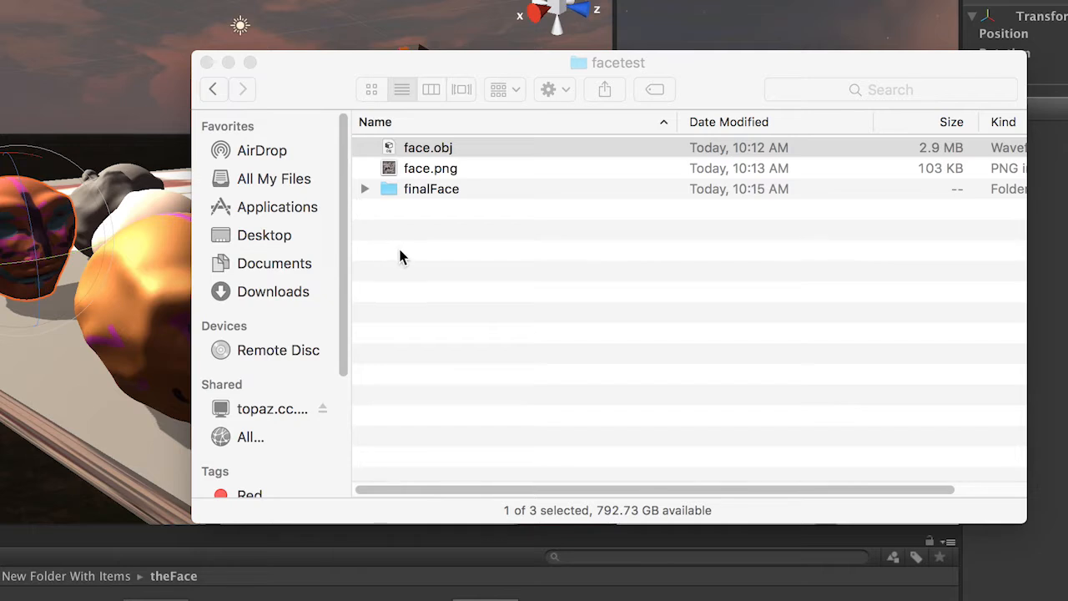
- Switch to Finder, open the finalFace folder and go through the exported files
left_click(333, 192)
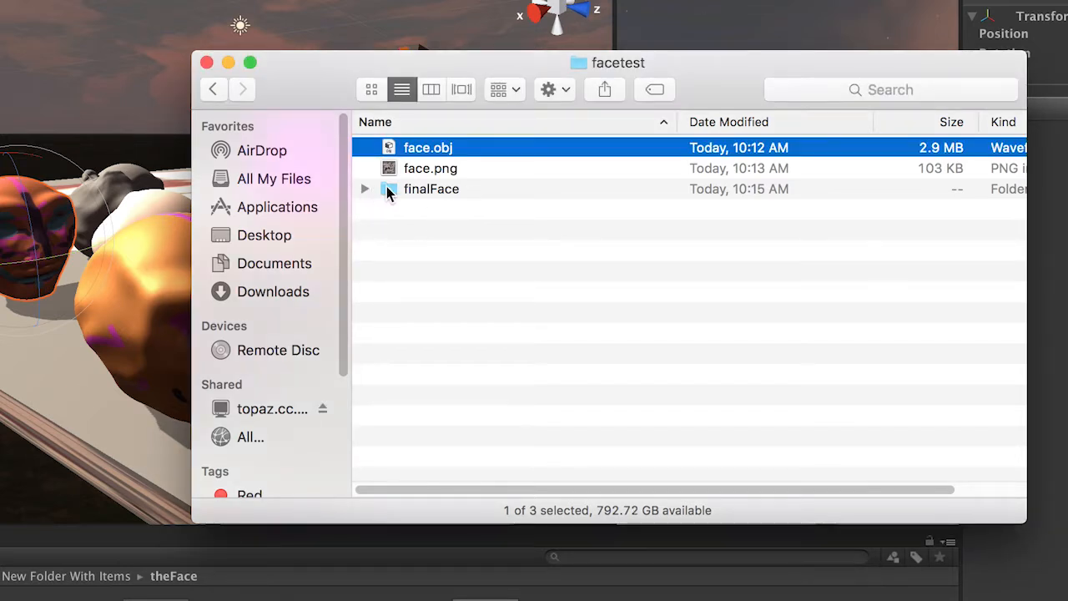
double_click(389, 189)
left_click(455, 150)
left_click(446, 169)
left_click(444, 188)
left_click(442, 210)
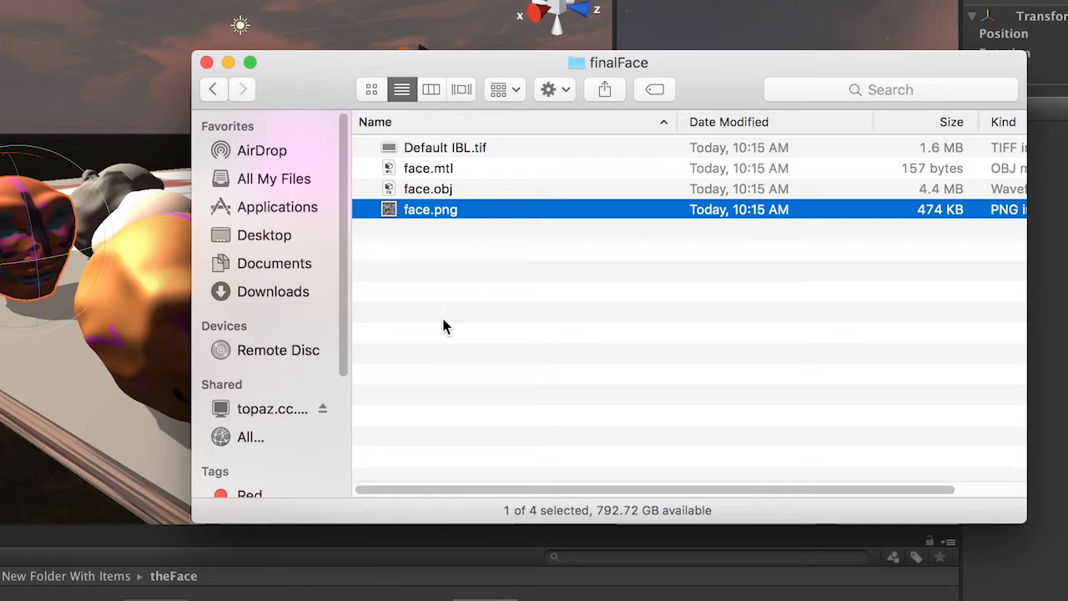
- Preview the exported face.png and face.obj with Quick Look and select face.mtl
key("space")
left_click_drag(946, 317, 456, 2)
key("space")
left_click(442, 190)
key("space")
key("space")
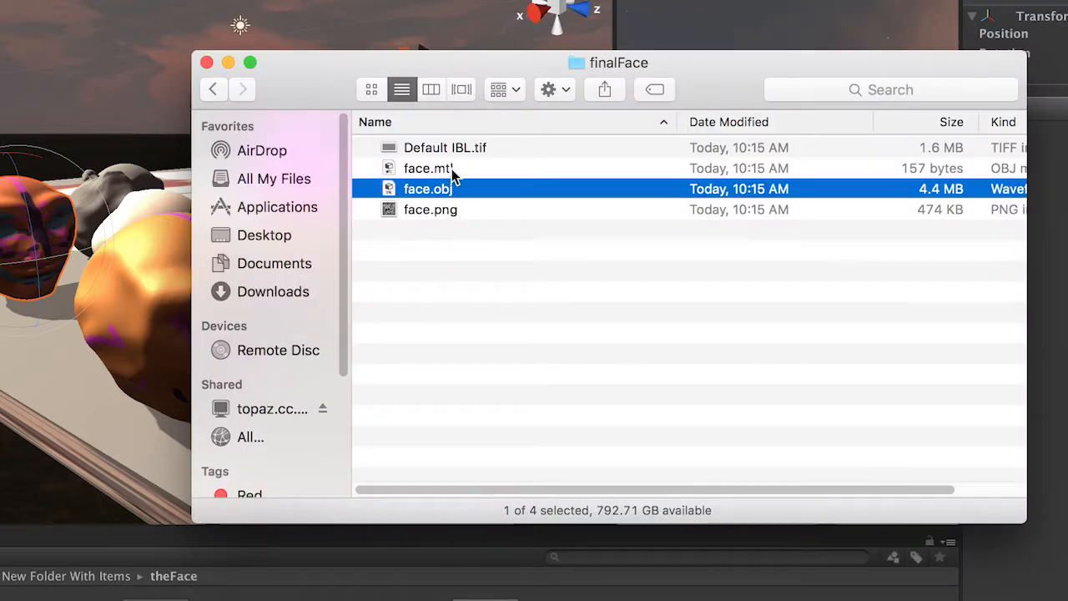
left_click(442, 170)
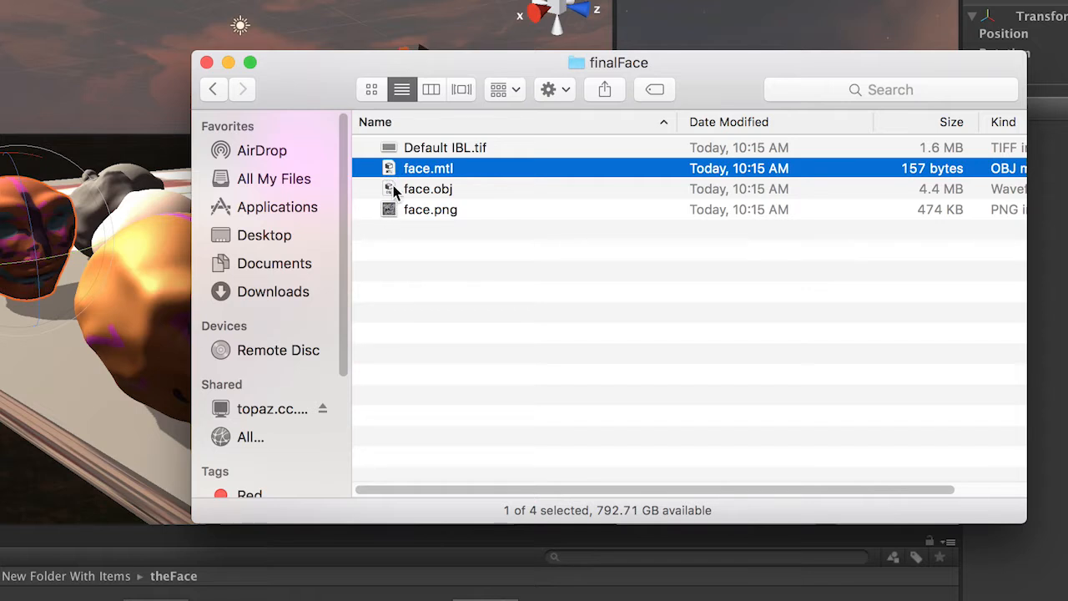
- Preview Default IBL.tif, move it to the Trash and return to the facetest folder
left_click(467, 158)
key("space")
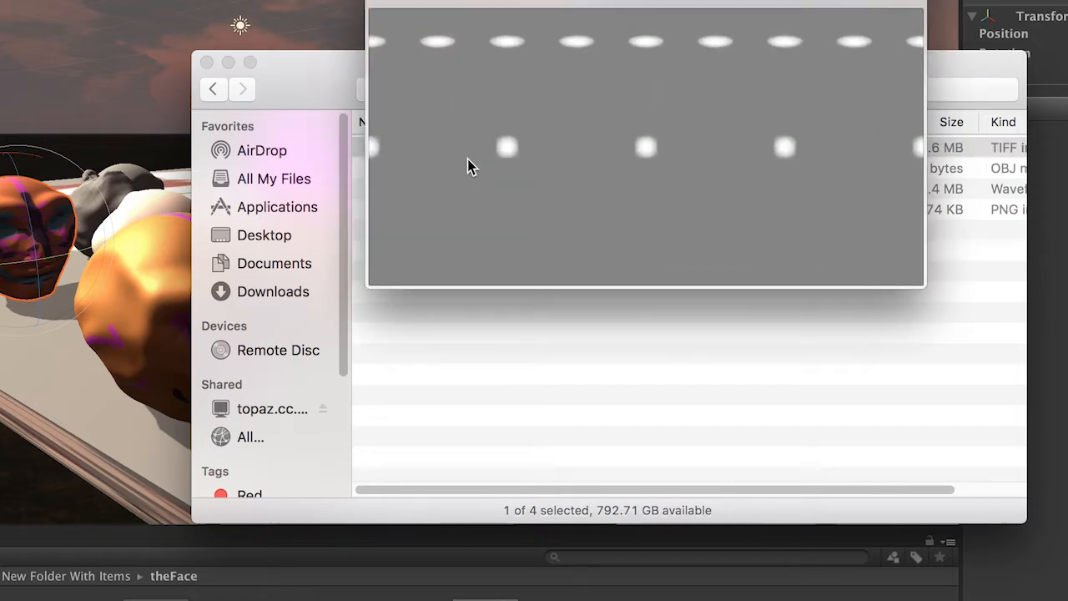
key("space")
right_click(443, 148)
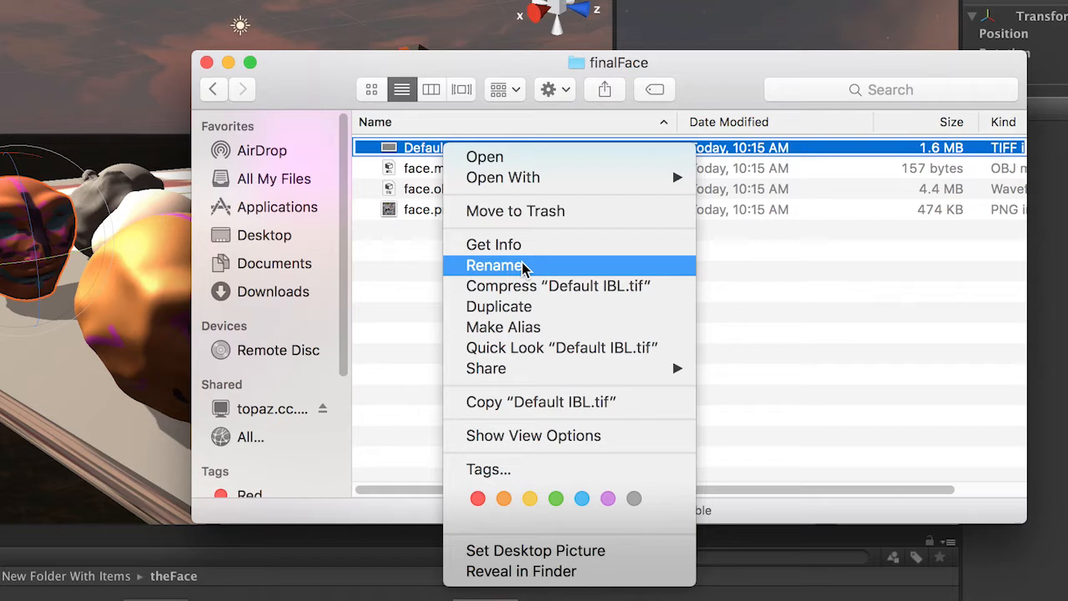
left_click(413, 381)
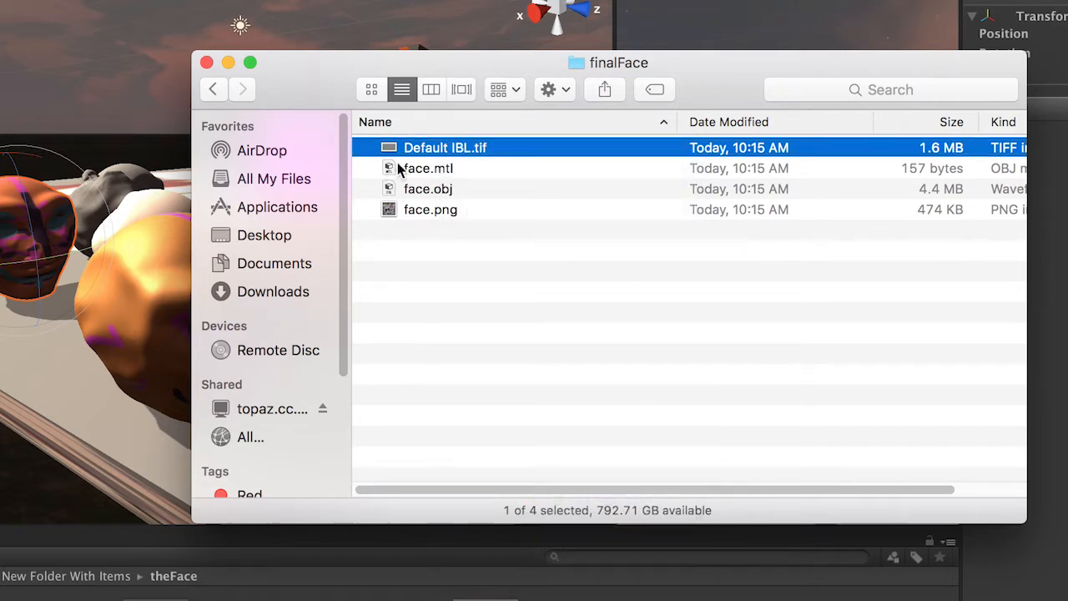
key("super+BackSpace")
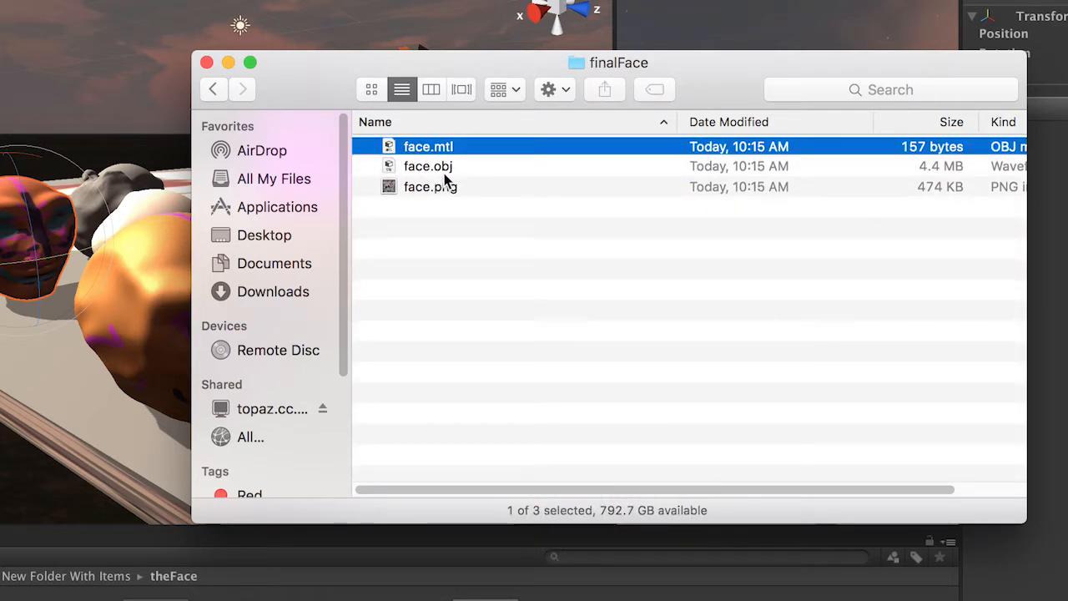
key("super+Up")
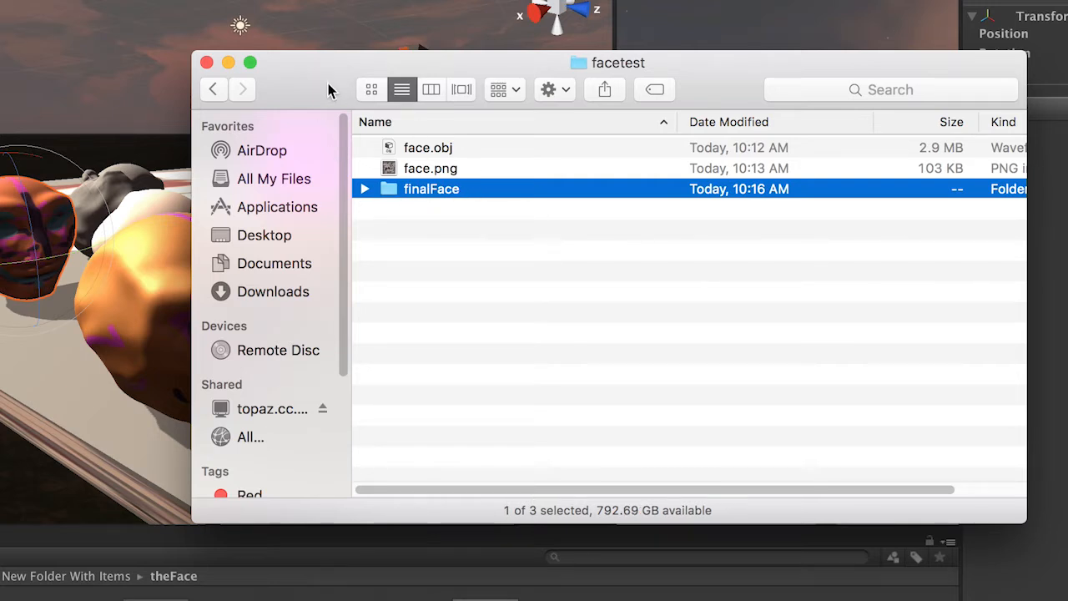
- Move the Finder window out of the way and import the finalFace folder into Unity's theFace asset folder
left_click_drag(332, 90, 616, 0)
left_click(571, 541)
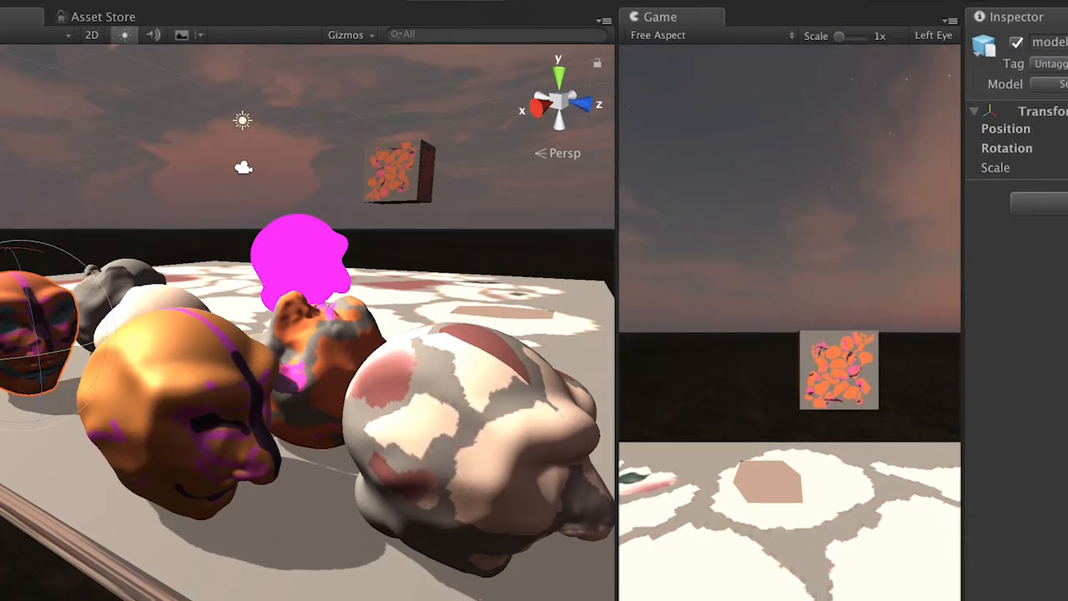
key("super+Tab")
left_click_drag(768, 58, 870, 378)
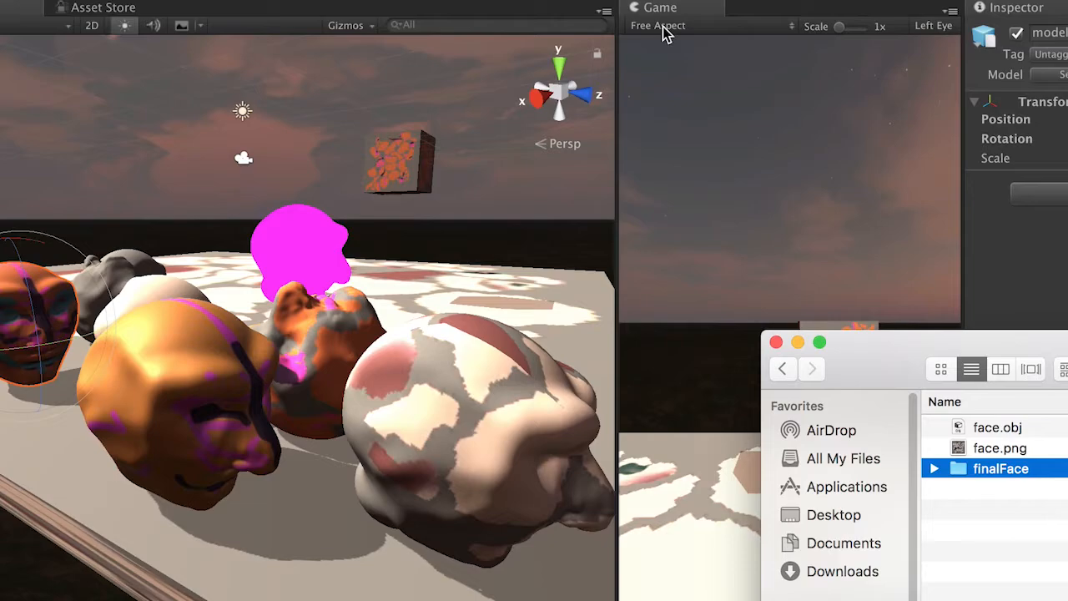
key("super+Tab")
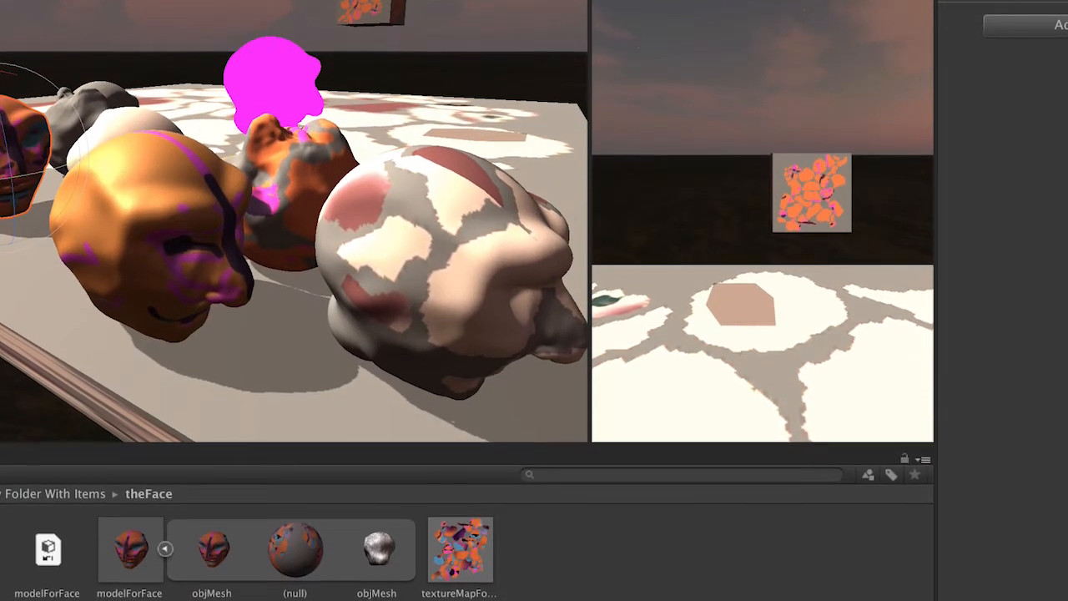
key("super+Tab")
left_click_drag(951, 426, 672, 550)
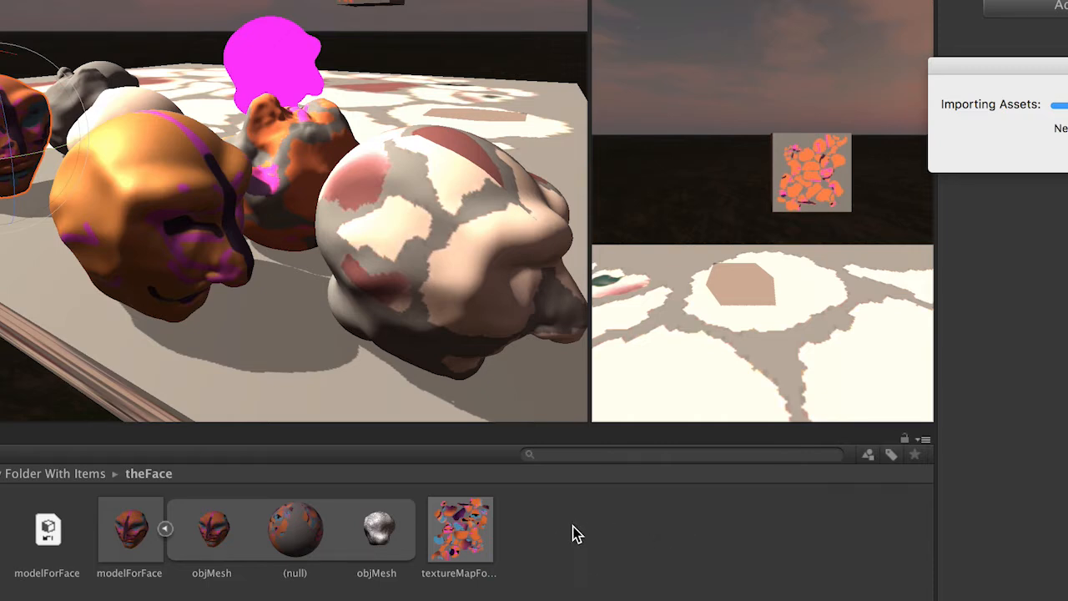
left_click_drag(1057, 60, 865, 66)
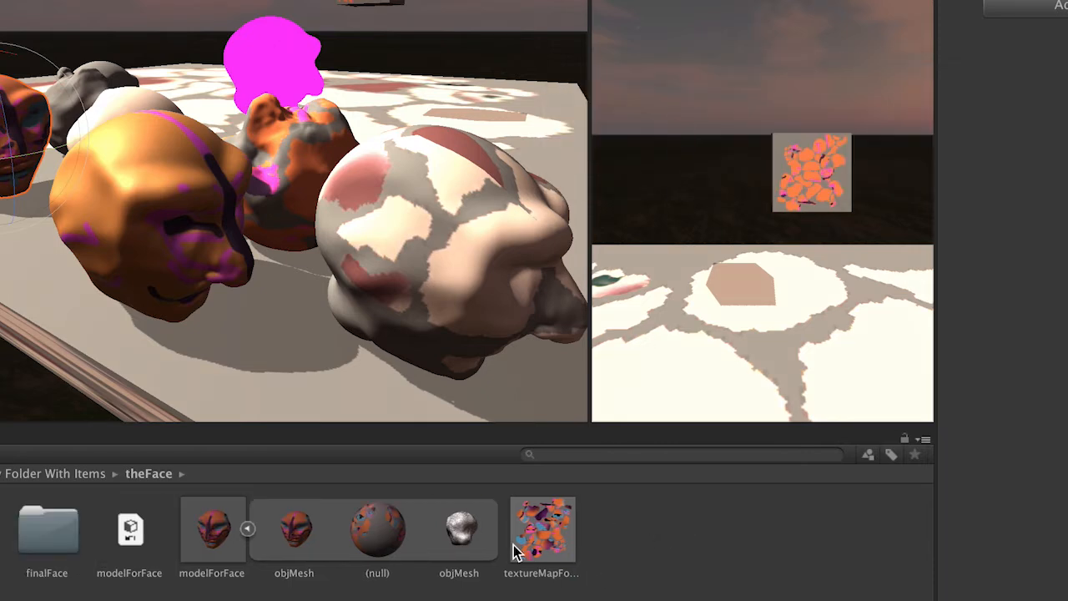
- Open the imported finalFace folder and place the face model in the scene among the other heads
left_click(62, 550)
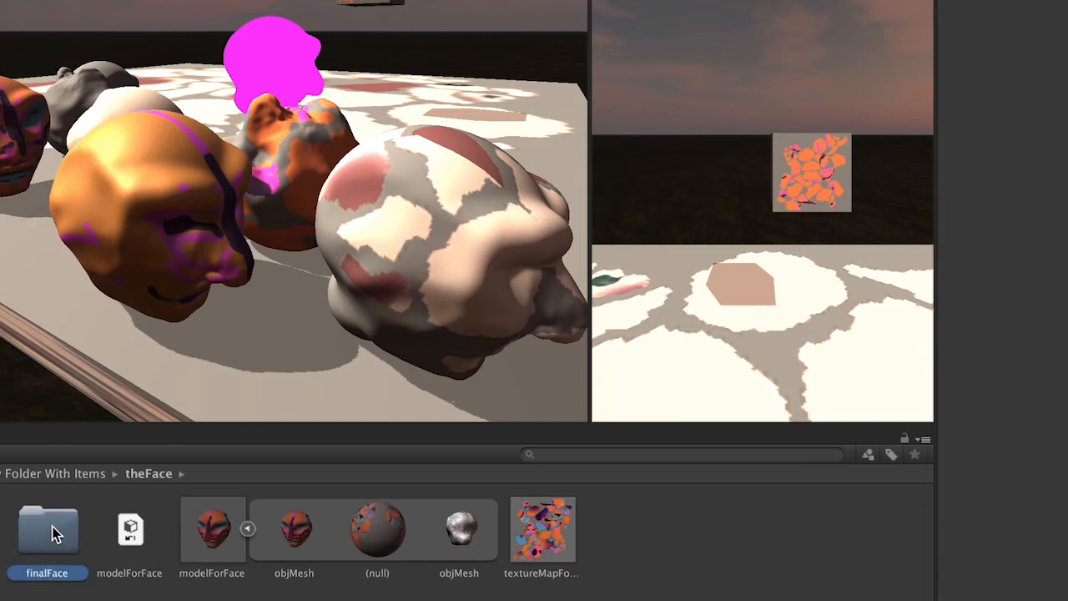
double_click(53, 534)
left_click(123, 544)
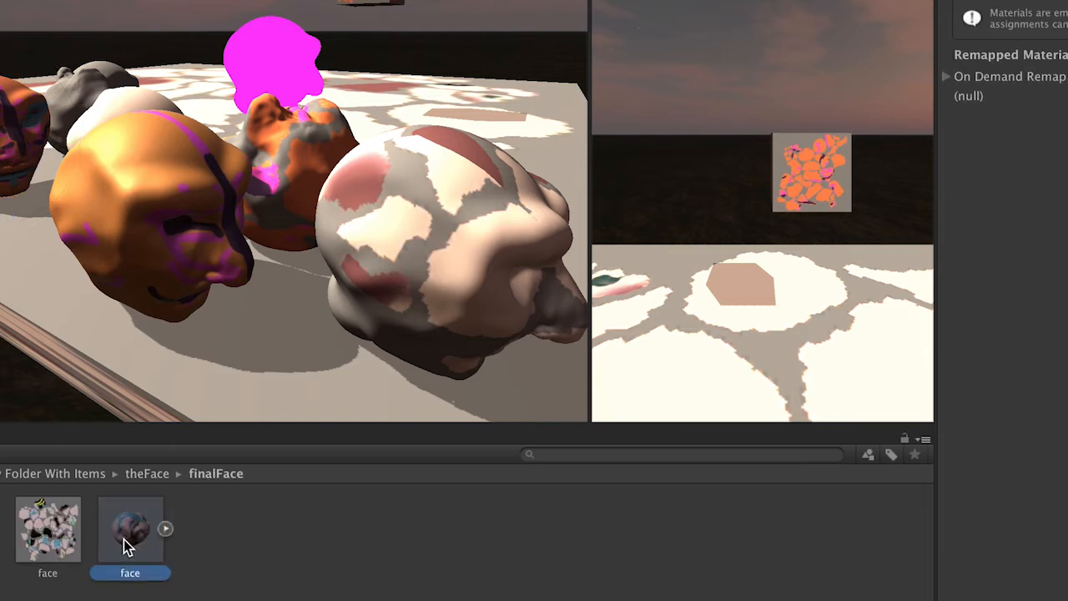
left_click_drag(140, 537, 209, 357)
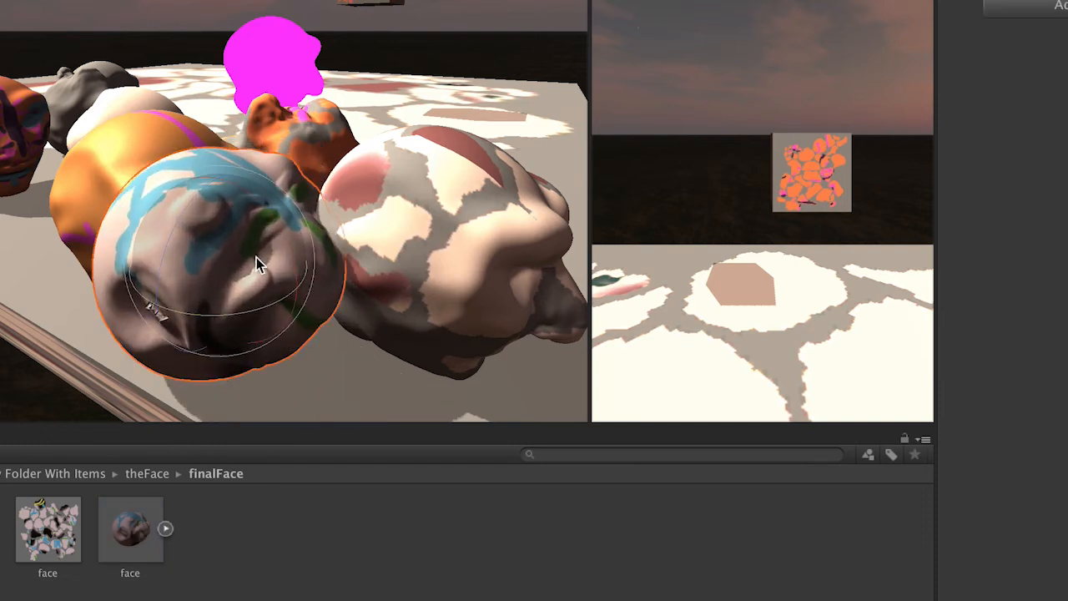
- Frame the placed face model in the scene and rotate it freehand to turn its painted features towards the view
key("r")
key("f")
left_click_drag(357, 240, 376, 293, "alt")
key("w")
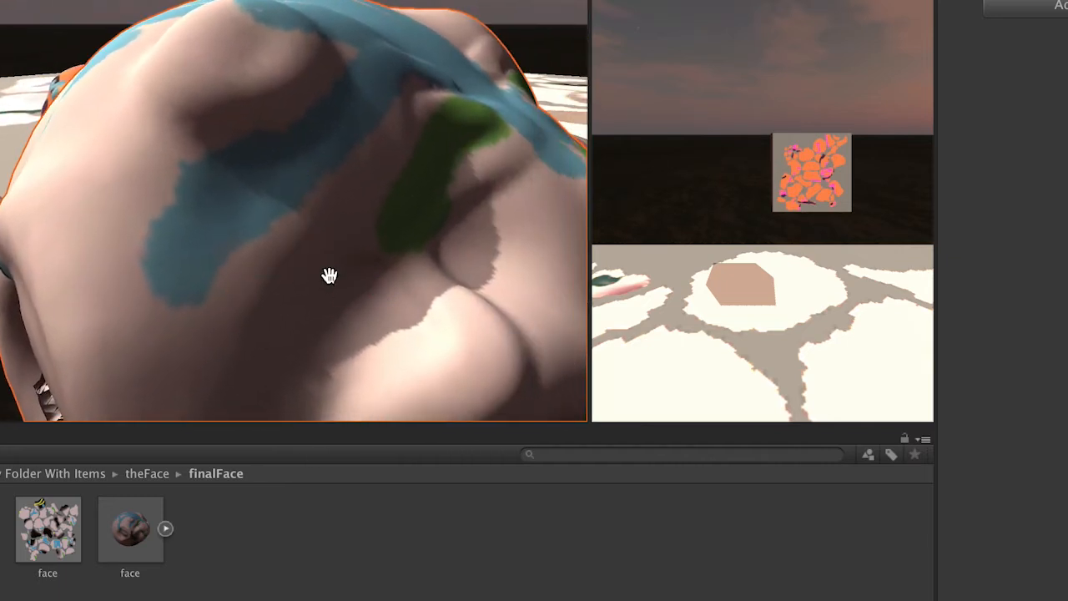
key("e")
left_click_drag(364, 296, 247, 136)
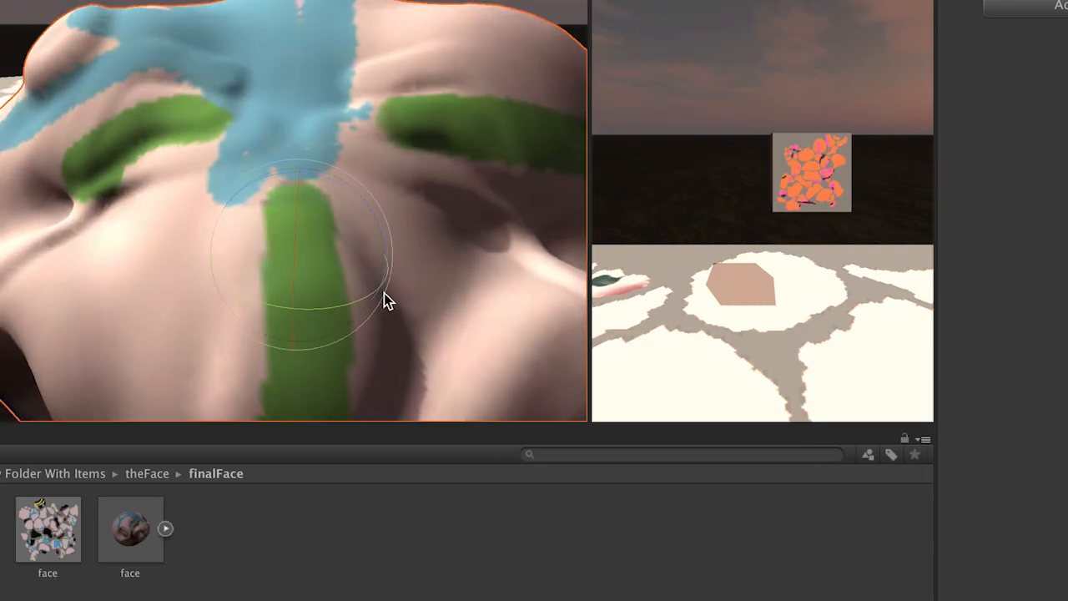
left_click_drag(376, 302, 134, 392)
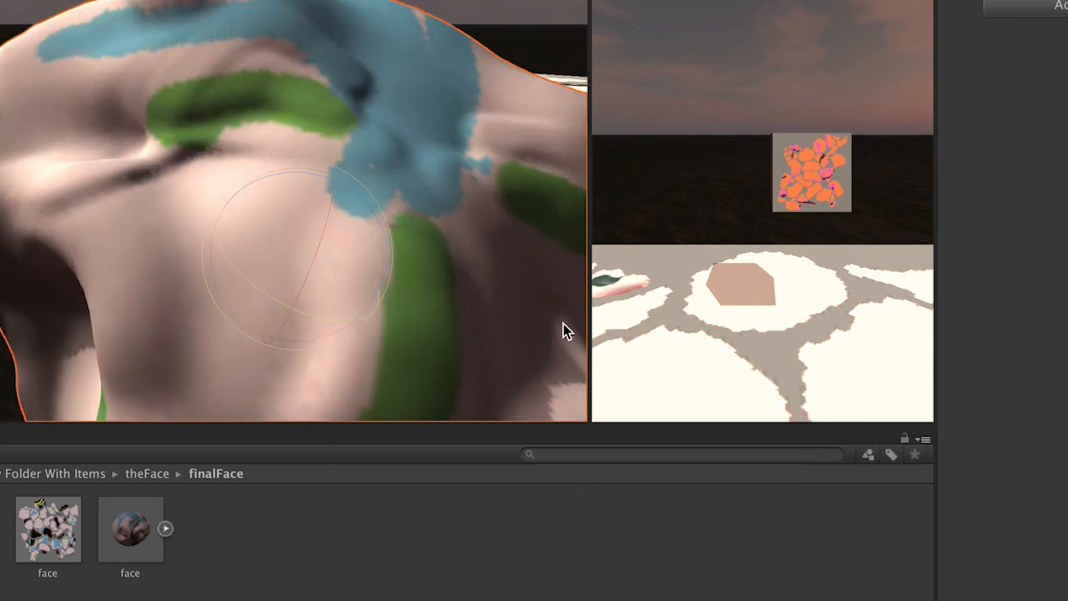